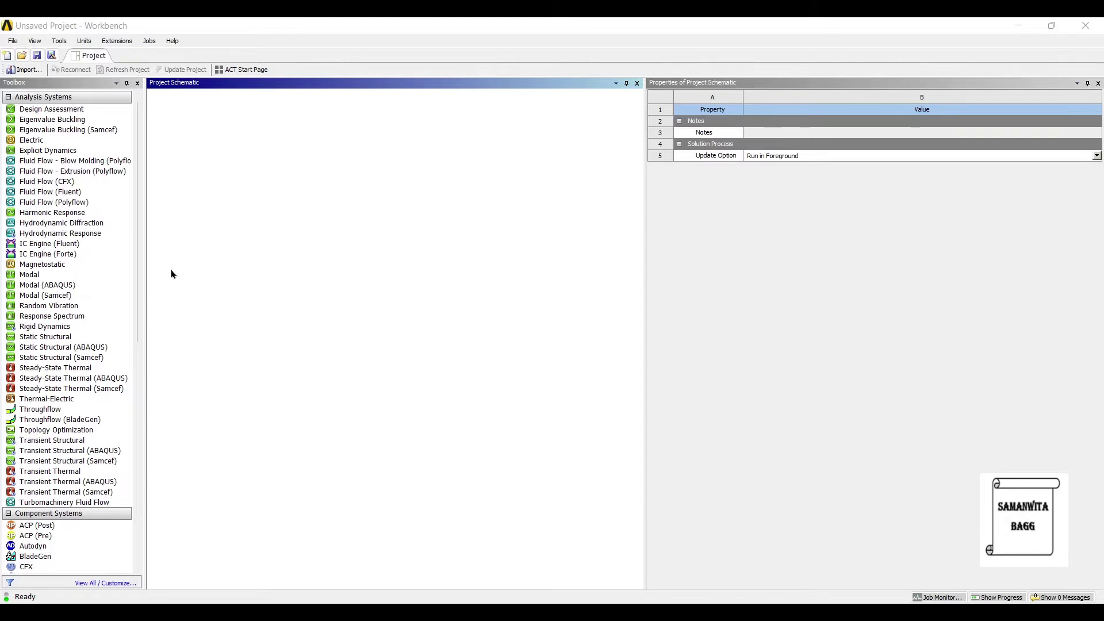
# Add a Static Structural analysis system to the project and open its geometry in DesignModeler.
pyautogui.click(62, 278)
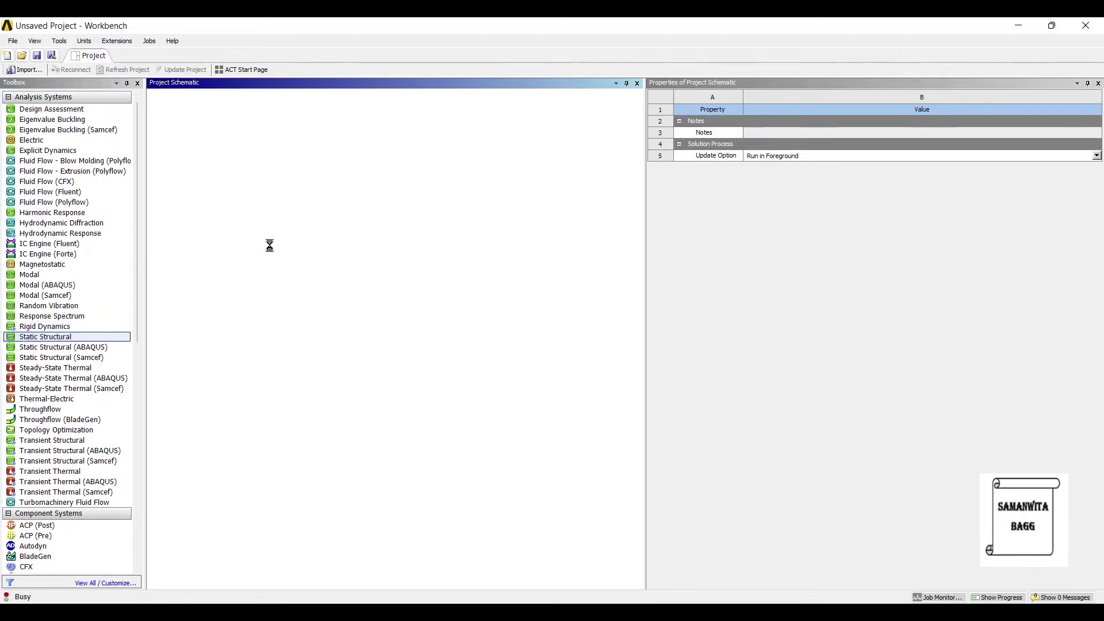
pyautogui.press('Return')
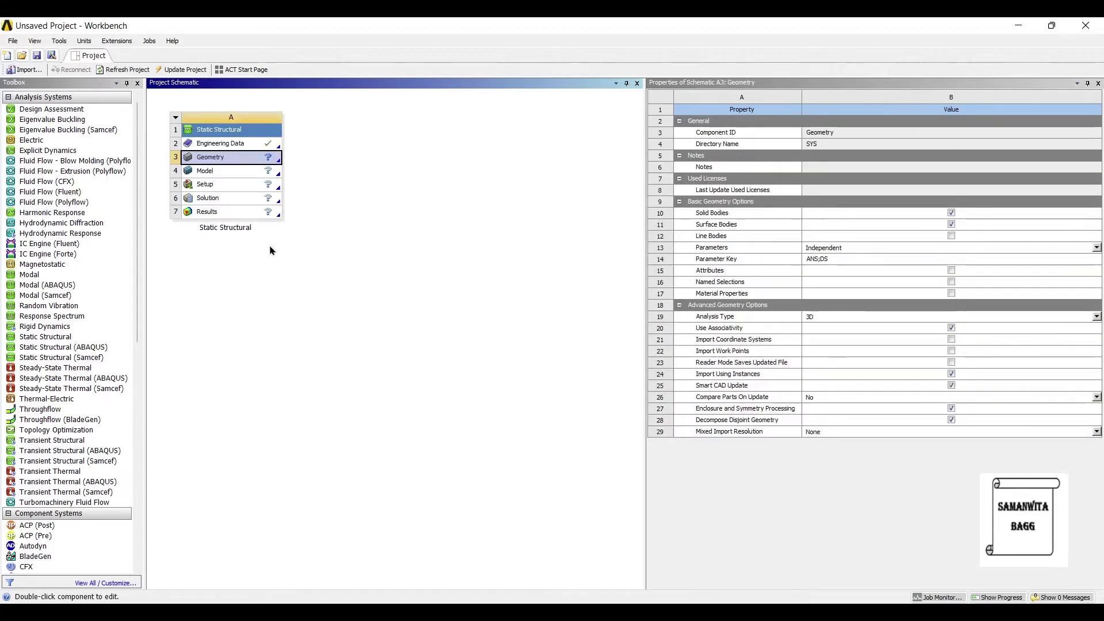
pyautogui.click(176, 124)
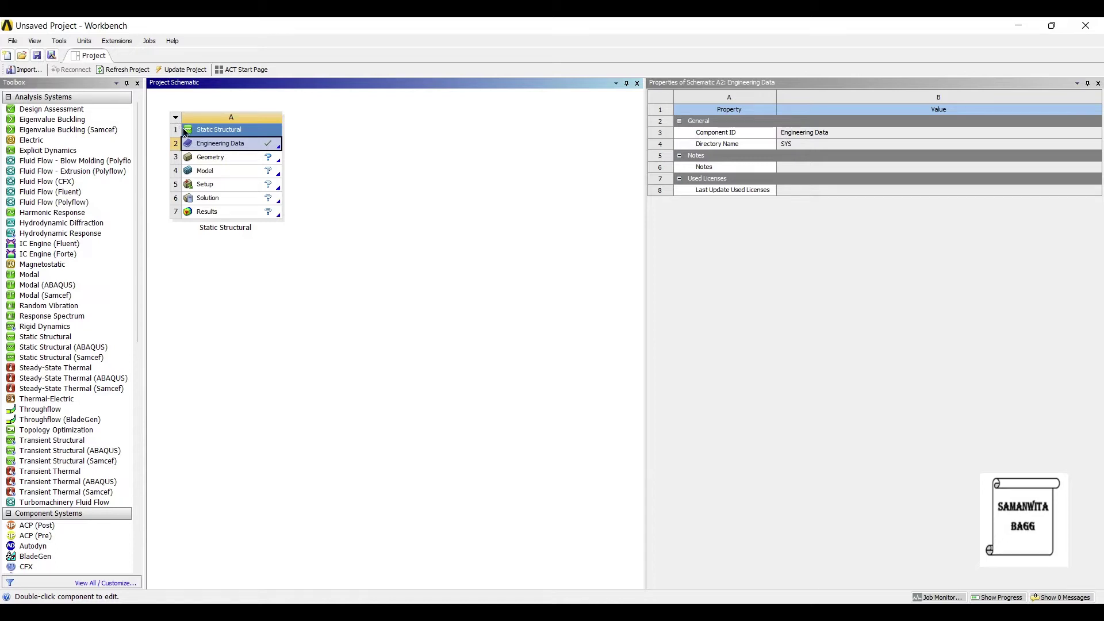
pyautogui.press('Down')
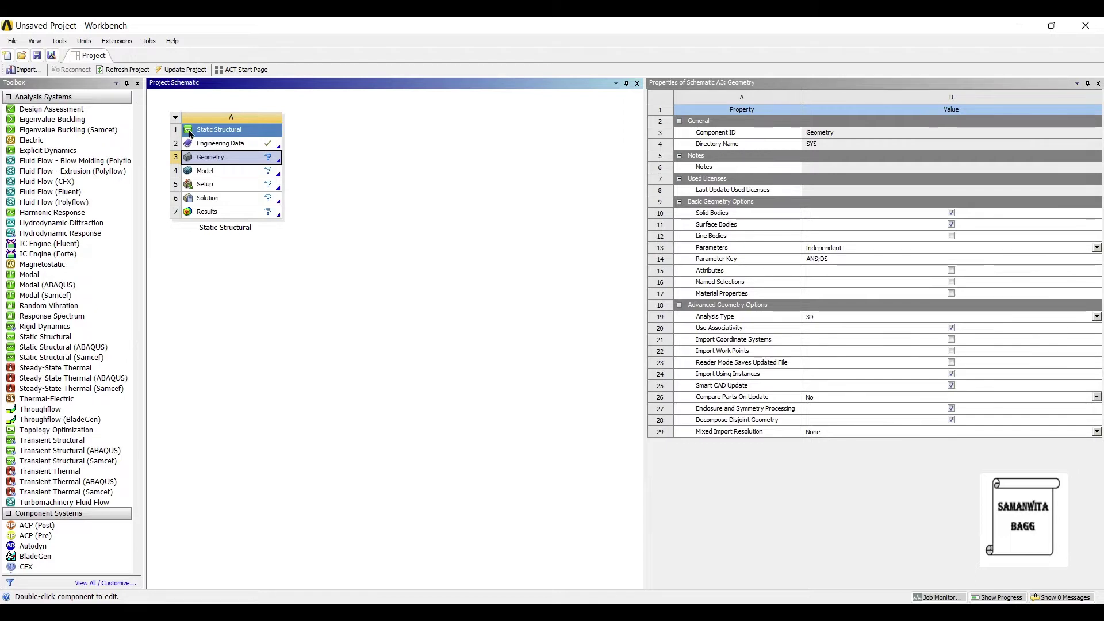
pyautogui.hotkey('shift', 'F10')
pyautogui.press('Down')
pyautogui.press('Down')
pyautogui.press('Return')
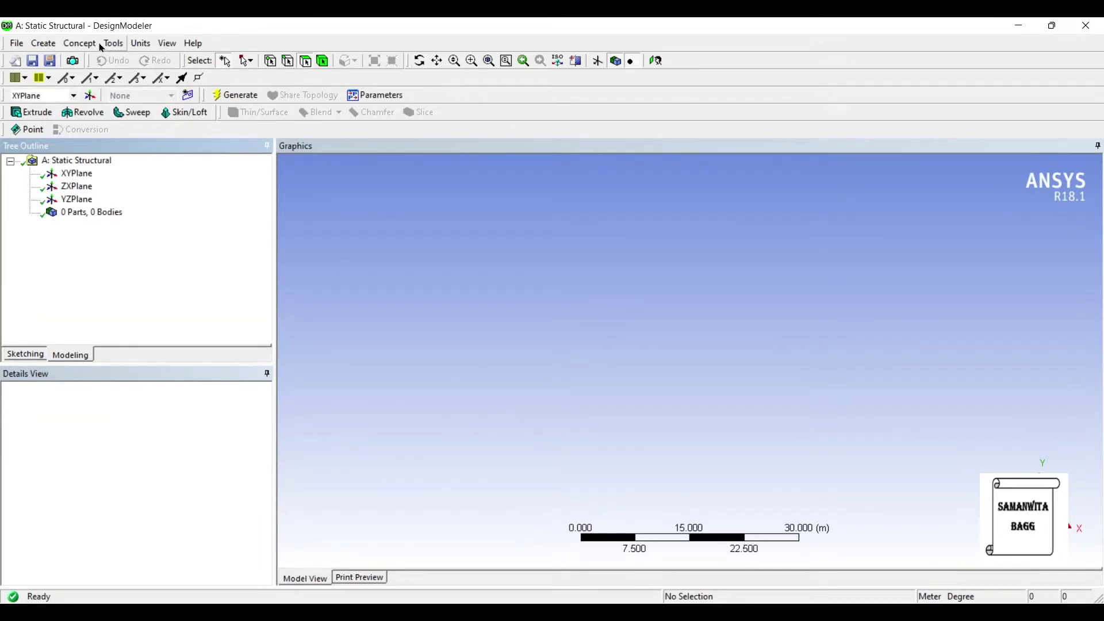
# Set the length unit to millimetres and sketch a rectangle about 38 by 20 mm around the origin on the XY plane.
pyautogui.click(139, 44)
pyautogui.click(164, 89)
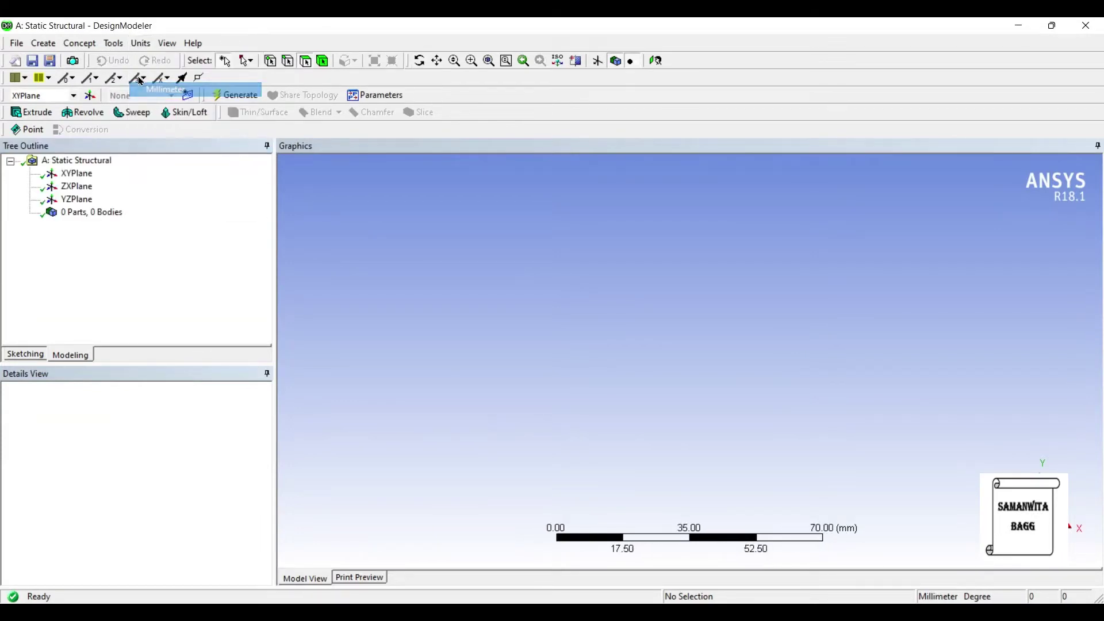
pyautogui.click(657, 60)
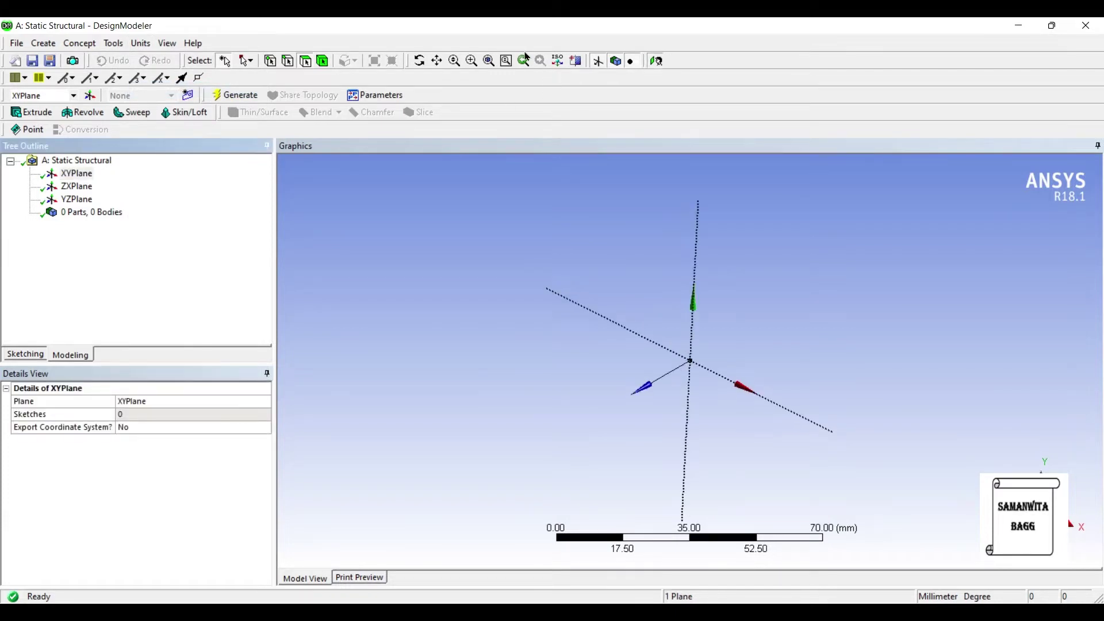
pyautogui.click(25, 353)
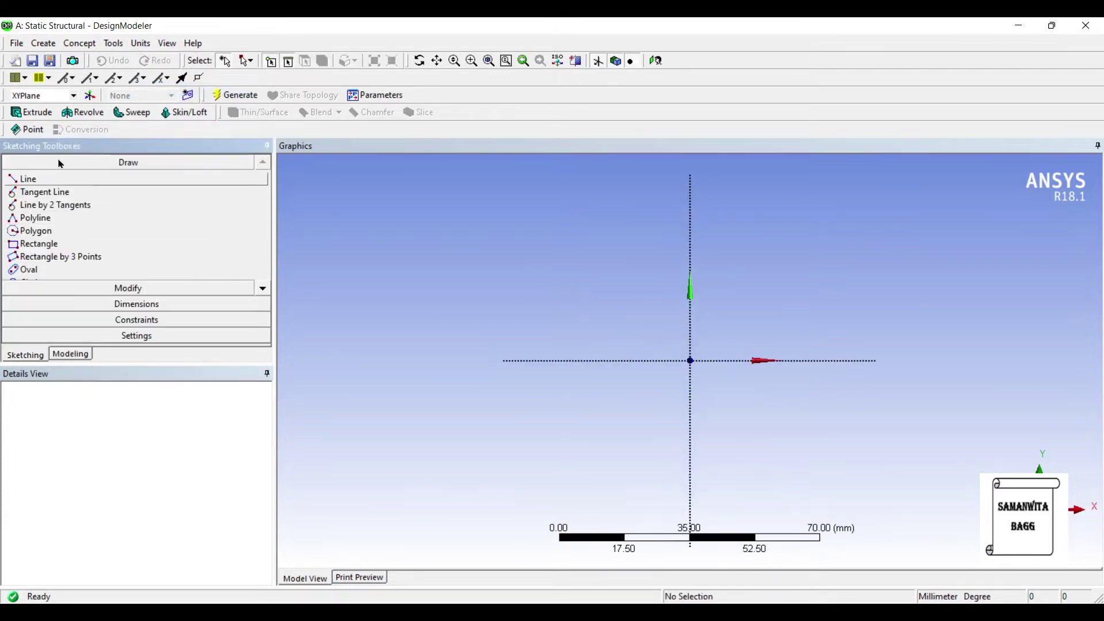
pyautogui.click(39, 244)
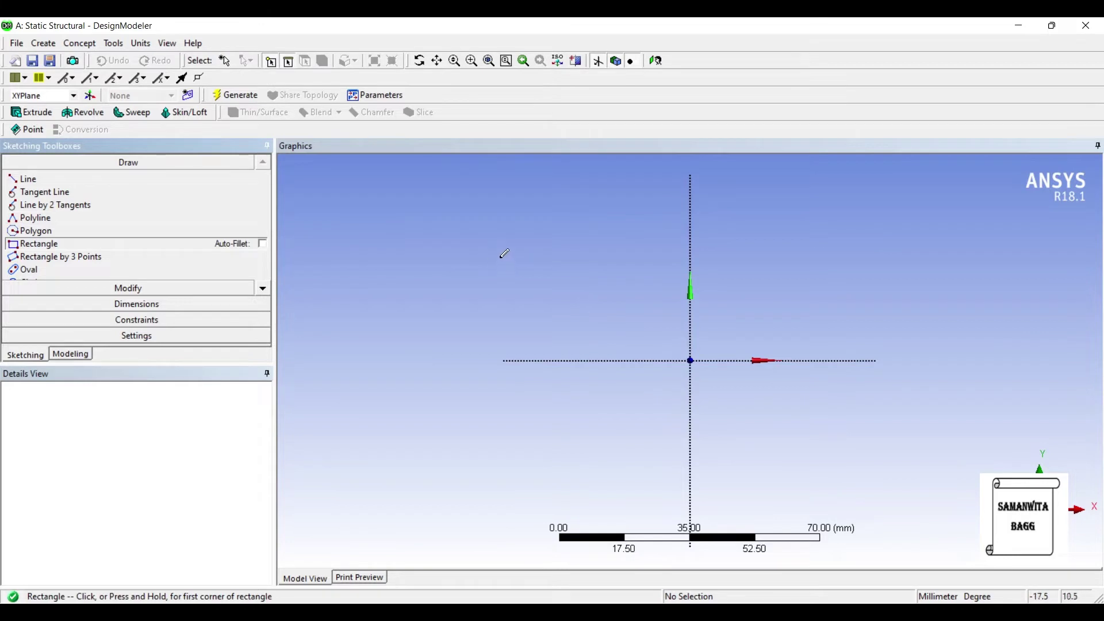
pyautogui.click(625, 316)
pyautogui.click(617, 315)
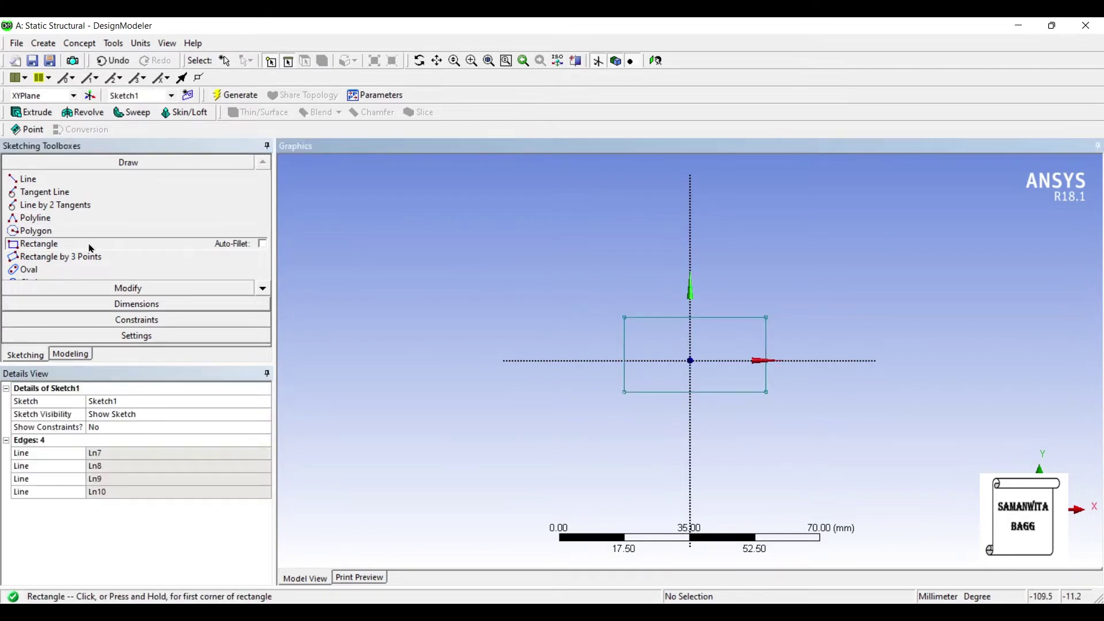
# Dimension the rectangle's horizontal width and vertical height.
pyautogui.click(138, 304)
pyautogui.click(671, 317)
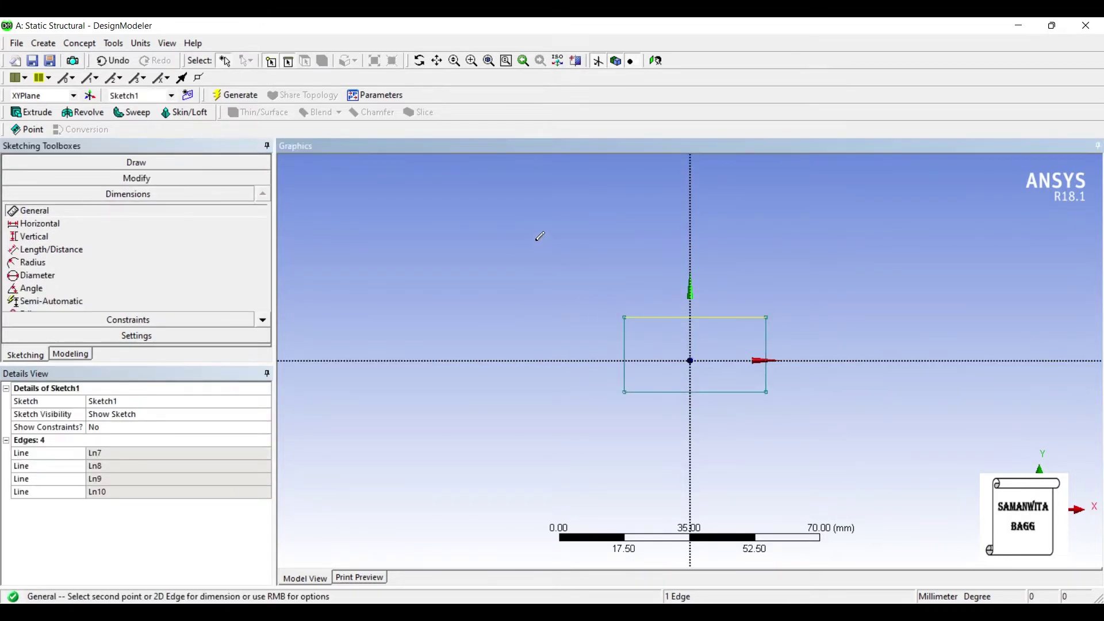
pyautogui.click(669, 297)
pyautogui.click(625, 357)
pyautogui.click(605, 346)
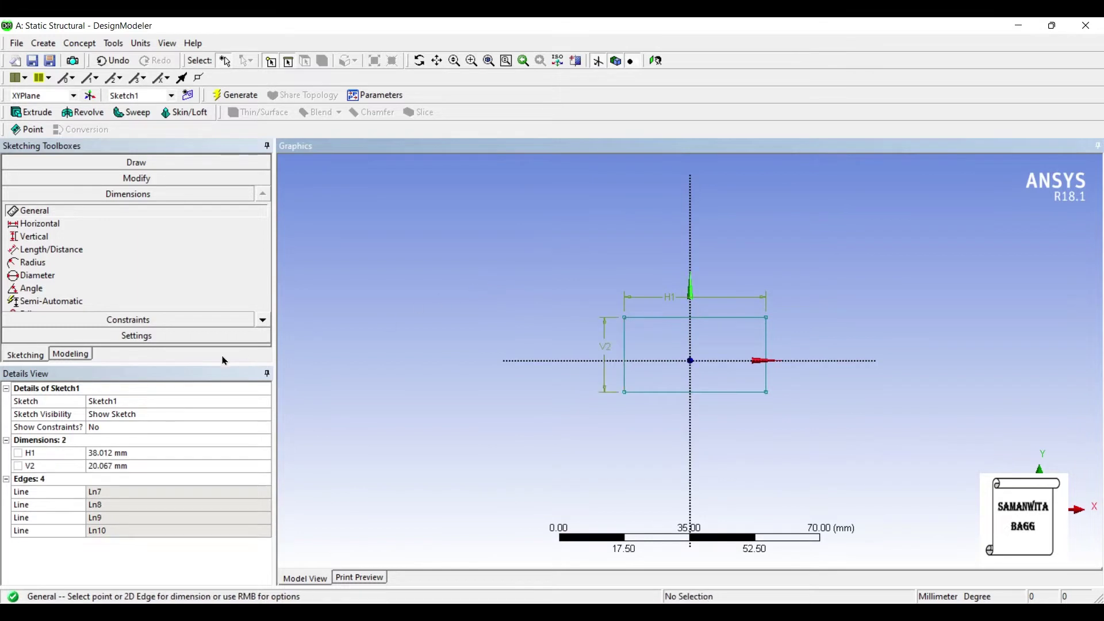
# Set the rectangle's horizontal dimension to 25 mm and its vertical dimension to 20 mm.
pyautogui.click(139, 454)
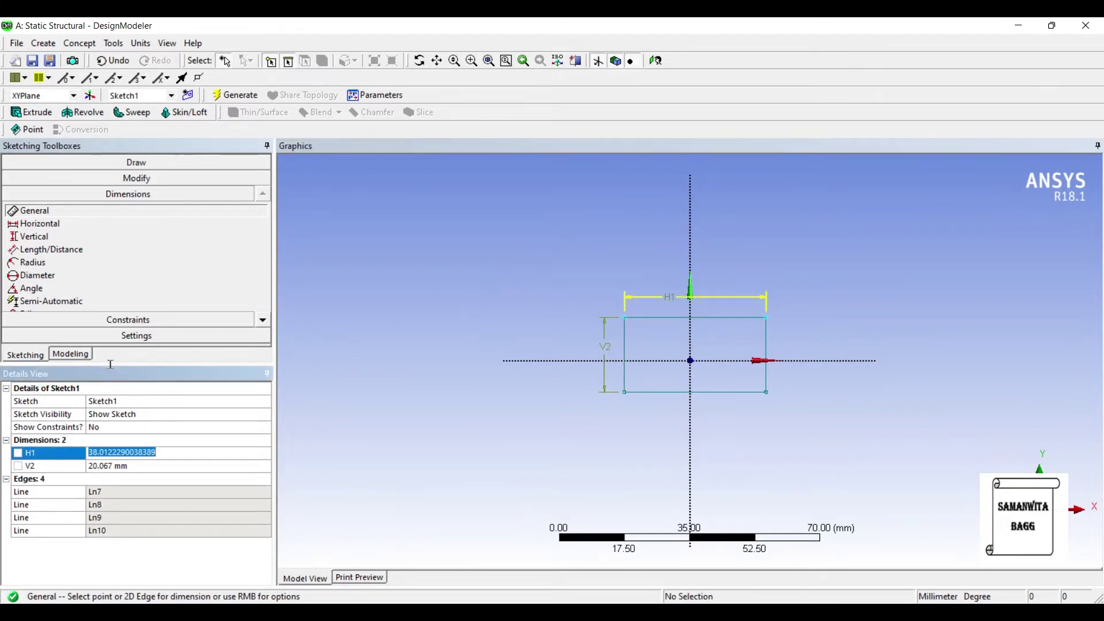
pyautogui.write('25')
pyautogui.press('Return')
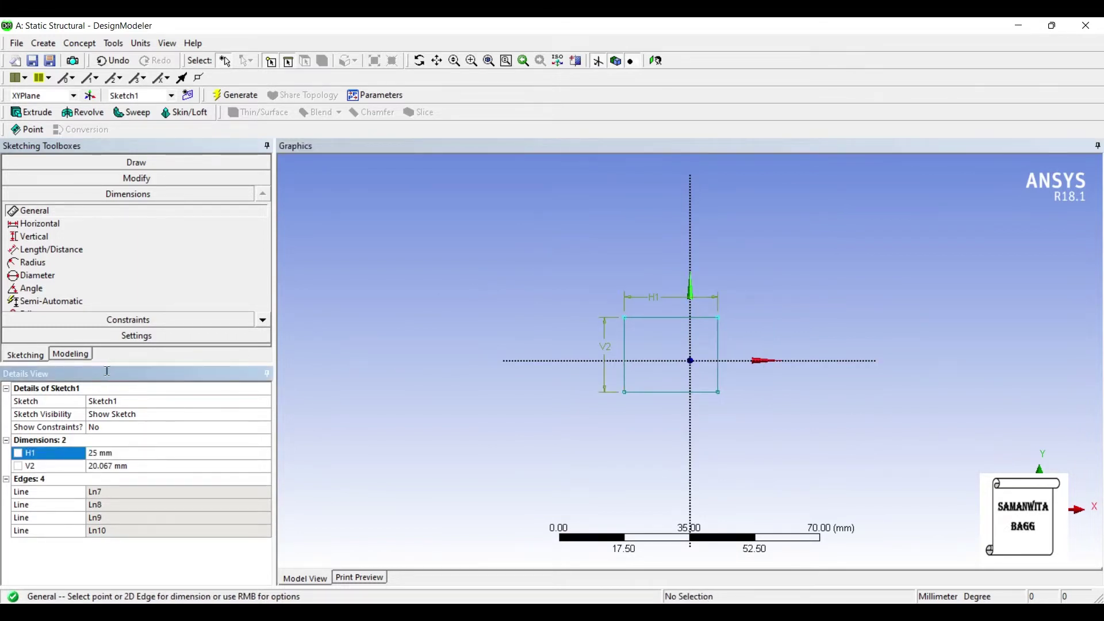
pyautogui.click(133, 466)
pyautogui.write('20')
pyautogui.press('Return')
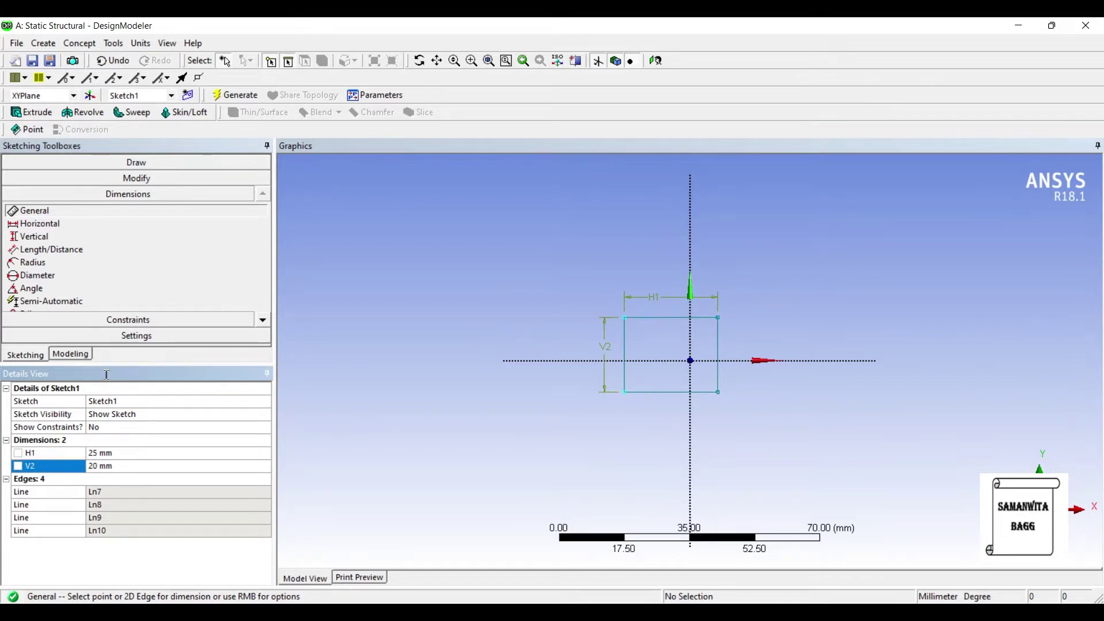
# Extrude the rectangle sketch to a depth of 300 mm and generate the solid beam.
pyautogui.click(32, 112)
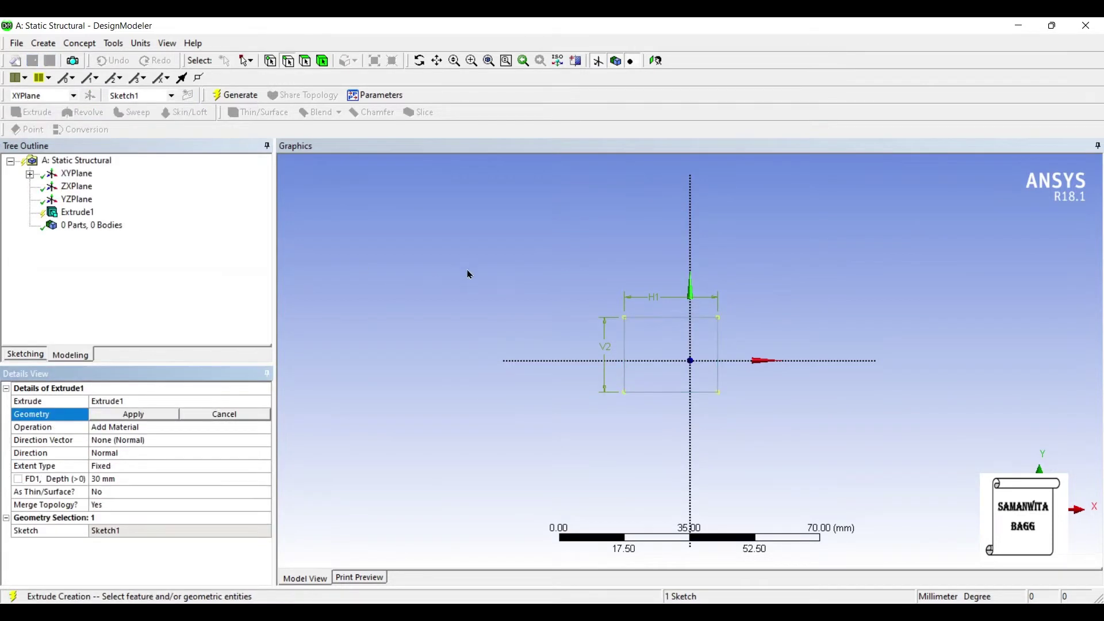
pyautogui.moveTo(473, 295); pyautogui.dragTo(245, 348)
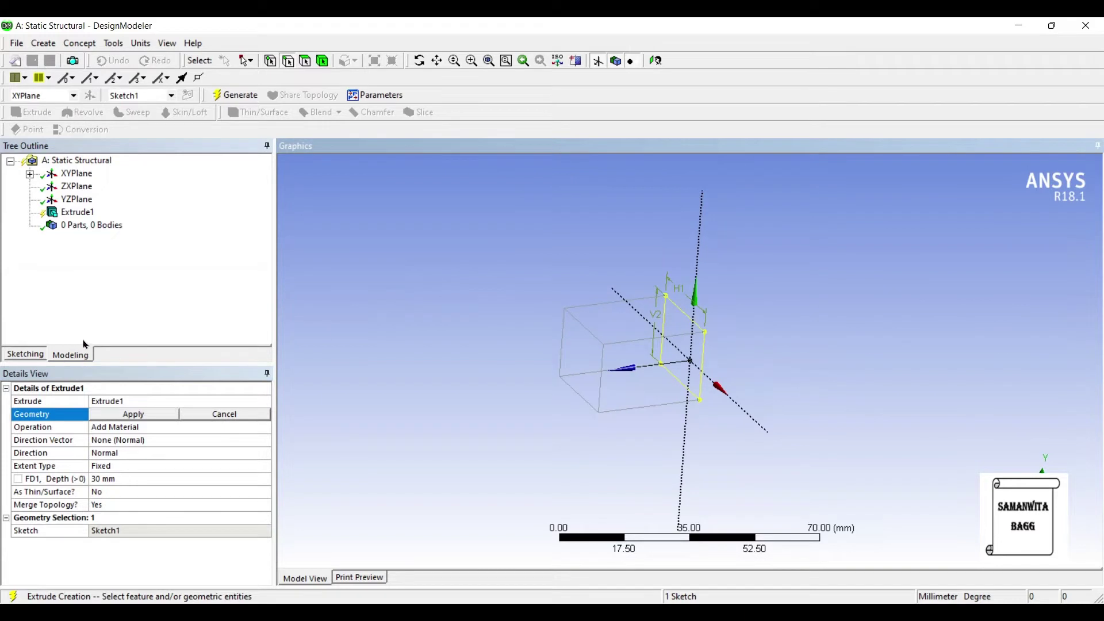
pyautogui.click(108, 416)
pyautogui.click(134, 479)
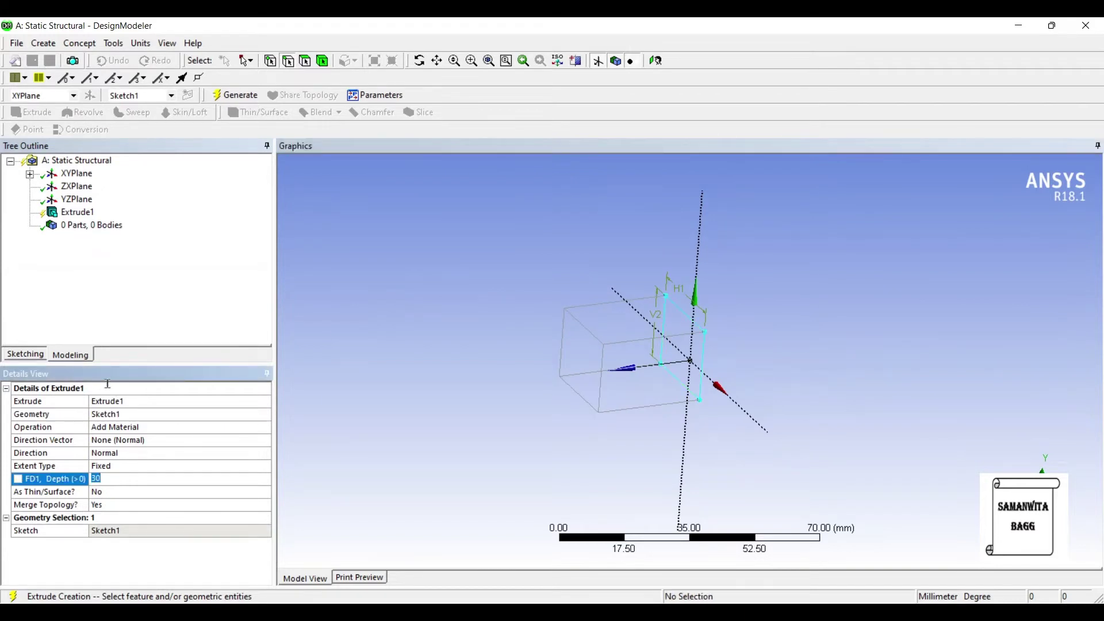
pyautogui.write('3')
pyautogui.press('Return')
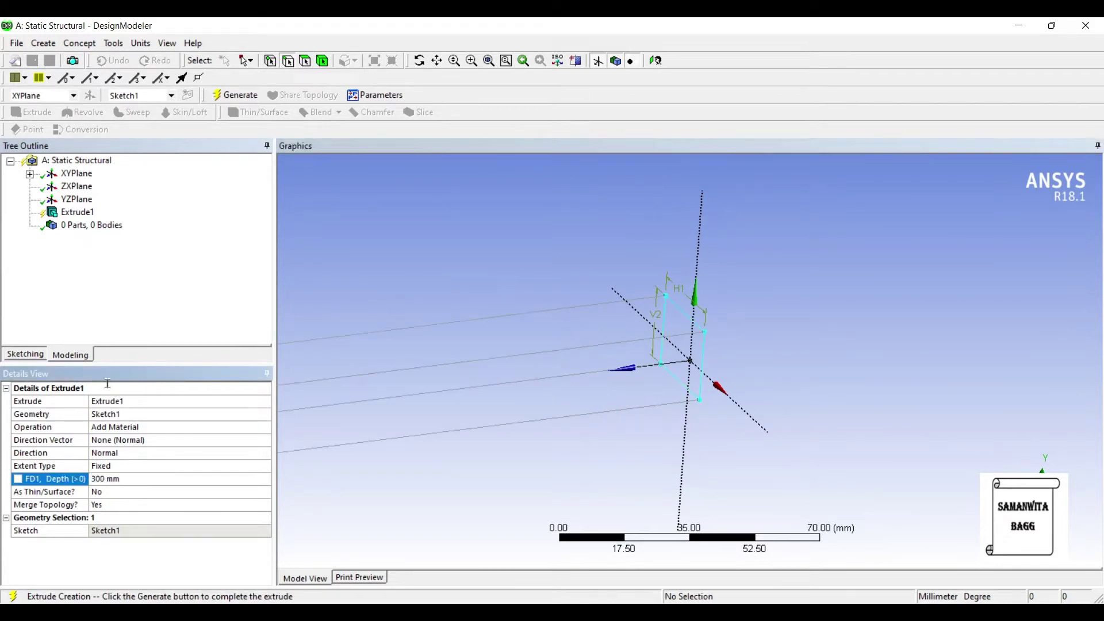
pyautogui.click(235, 95)
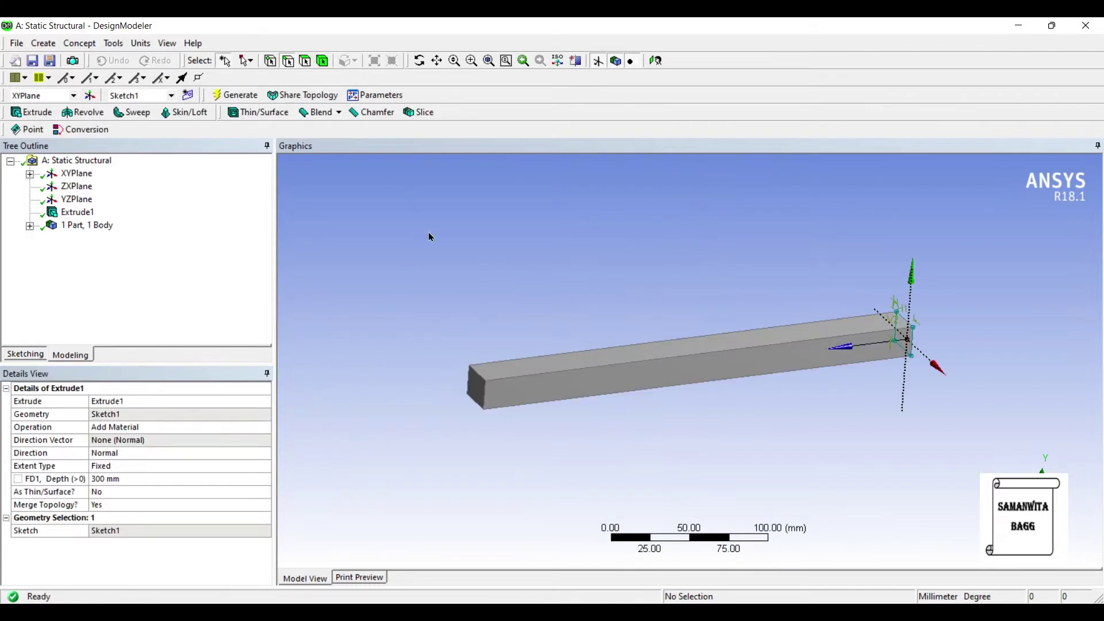
# Switch back to Workbench, open the Static Structural model in Mechanical and show the solid body's details.
pyautogui.click(1018, 25)
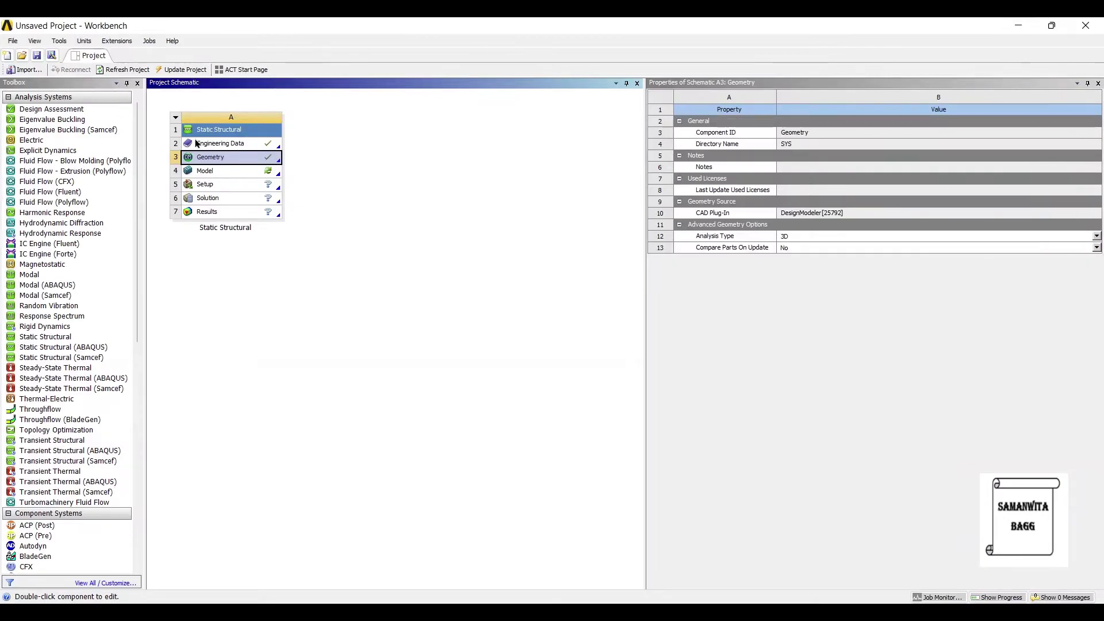
pyautogui.doubleClick(273, 169)
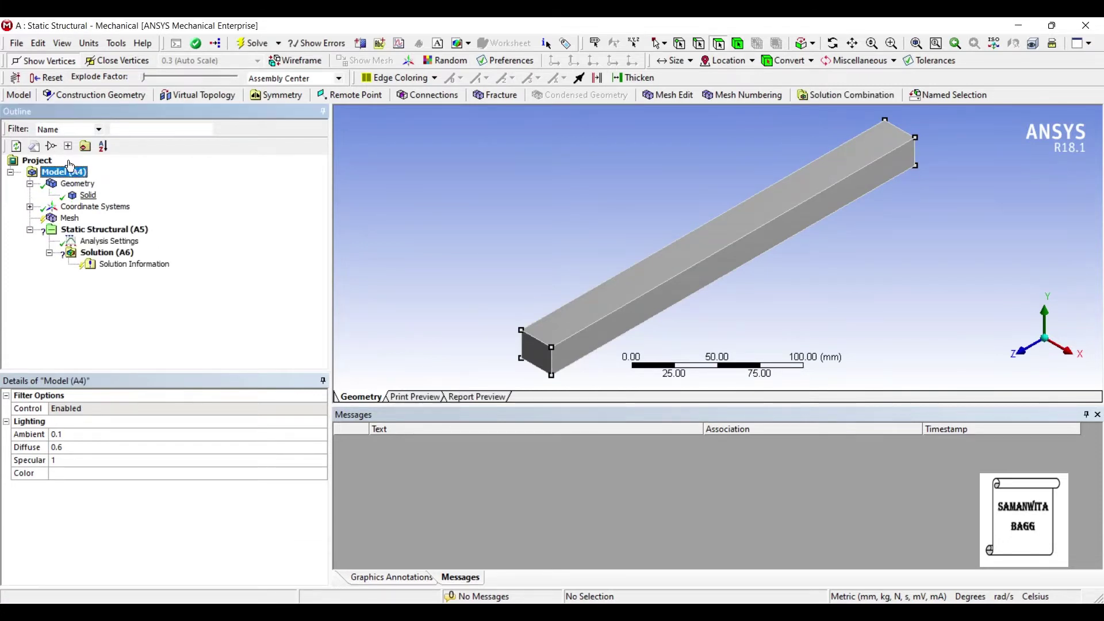
pyautogui.click(88, 195)
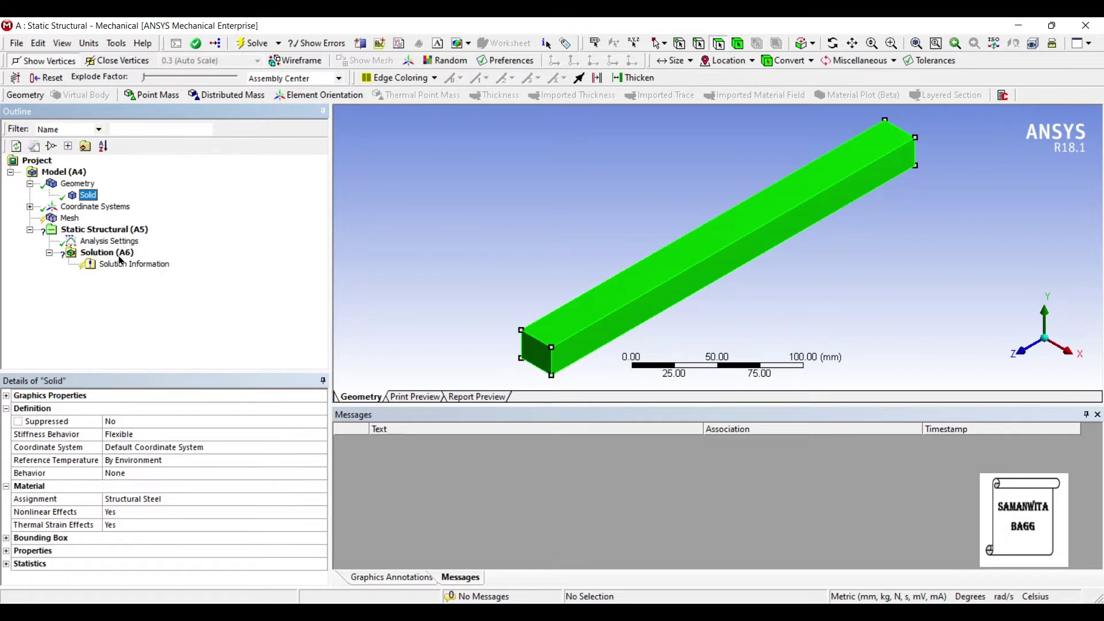
# Insert a mesh method control and scope it to the beam body.
pyautogui.click(55, 218)
pyautogui.rightClick(72, 219)
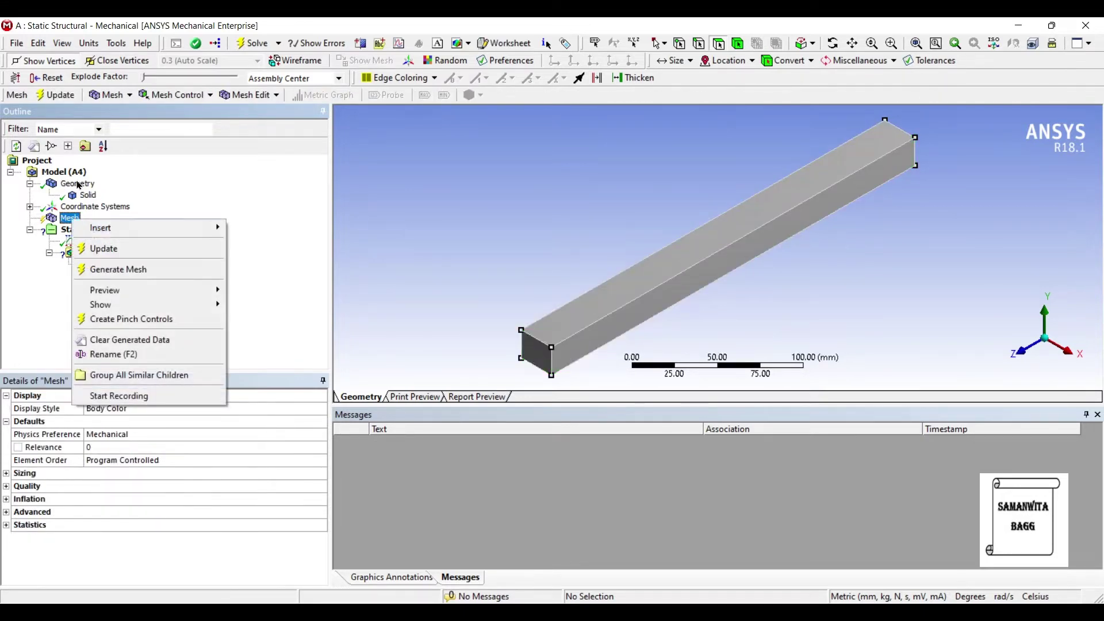
pyautogui.press('Down')
pyautogui.press('Right')
pyautogui.press('Return')
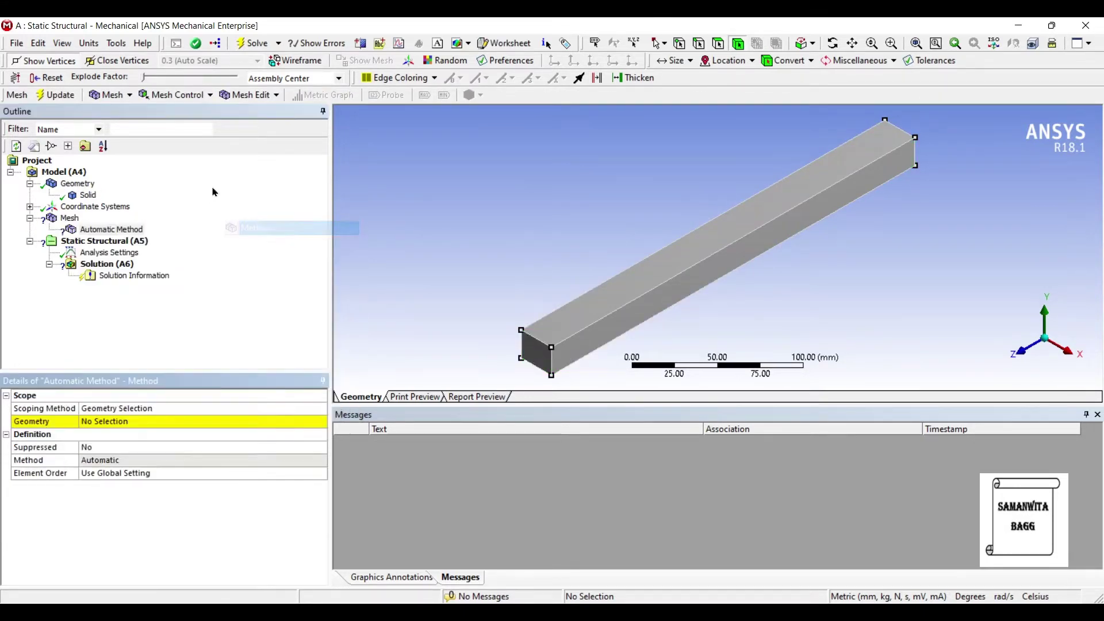
pyautogui.click(105, 421)
pyautogui.click(575, 328)
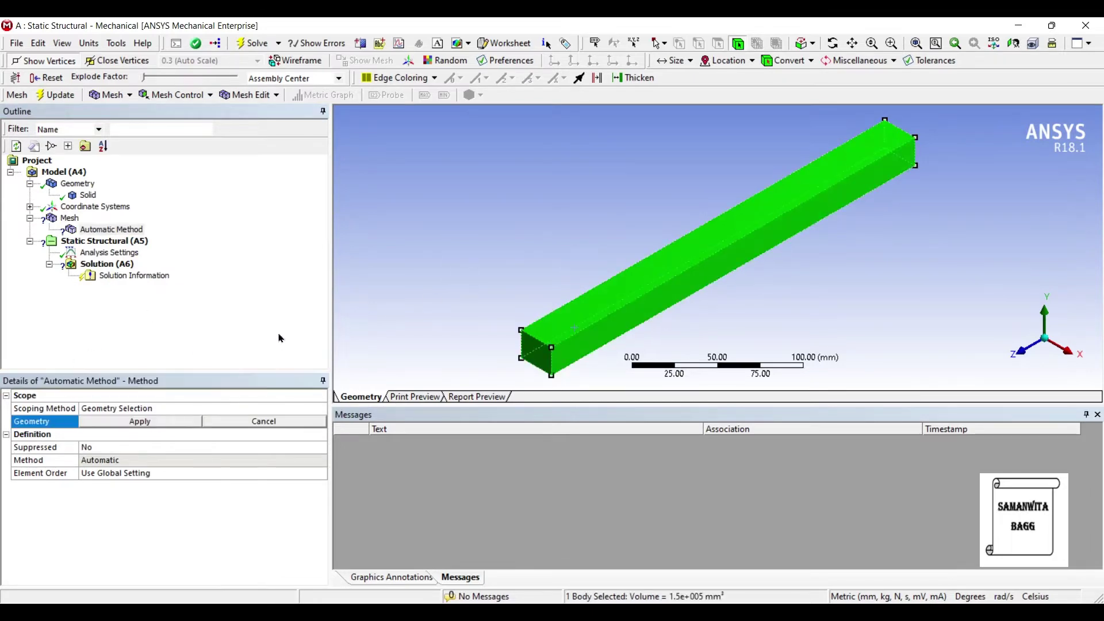
pyautogui.click(124, 421)
# Change the beam's mesh method to Hex Dominant.
pyautogui.click(141, 460)
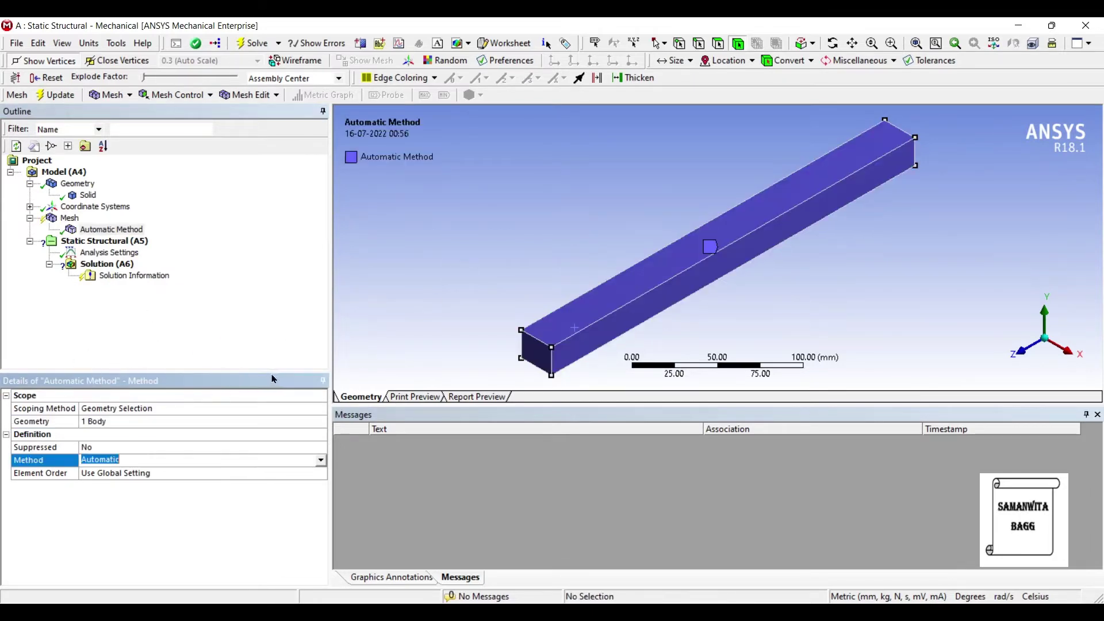
pyautogui.hotkey('alt', 'Down')
pyautogui.press('Down')
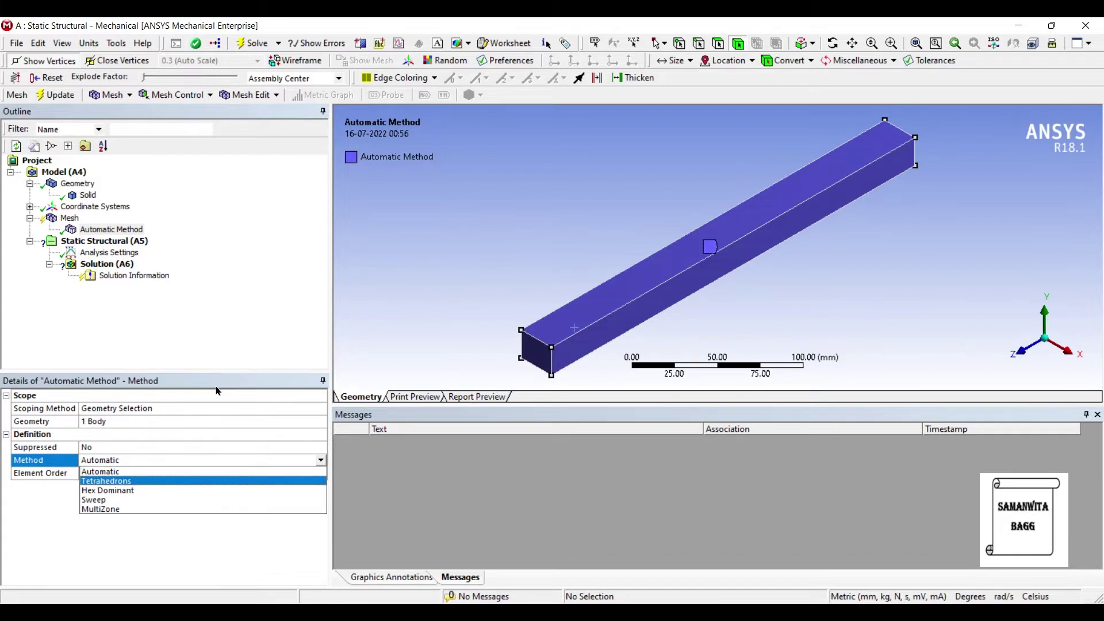
pyautogui.press('Down')
pyautogui.press('Return')
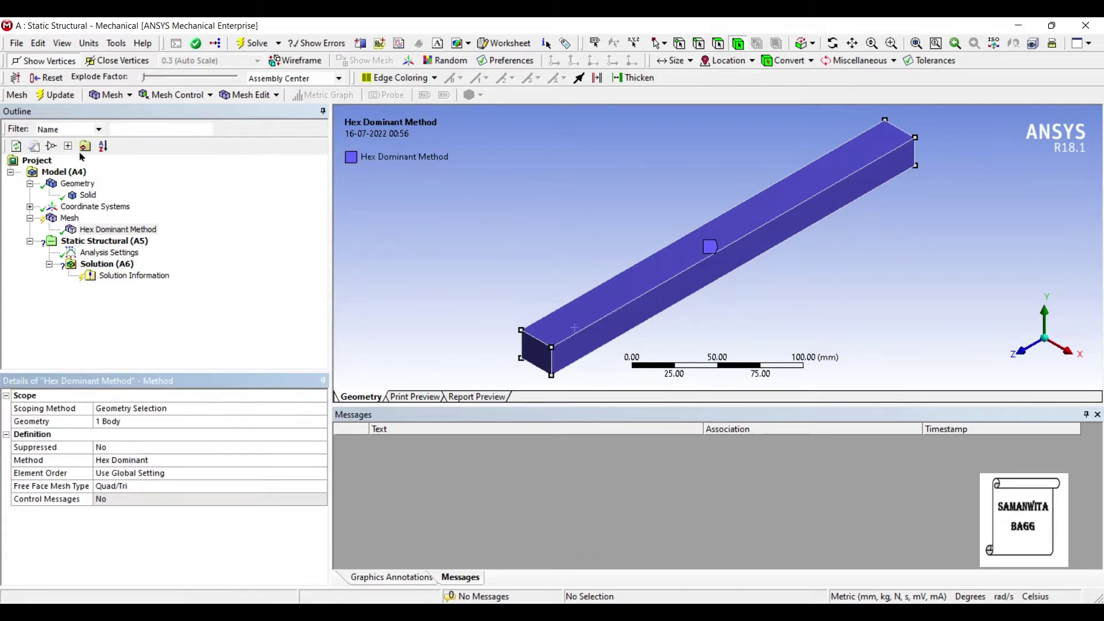
# Insert a mesh sizing scoped to the beam body with an element size of 5 mm.
pyautogui.rightClick(68, 217)
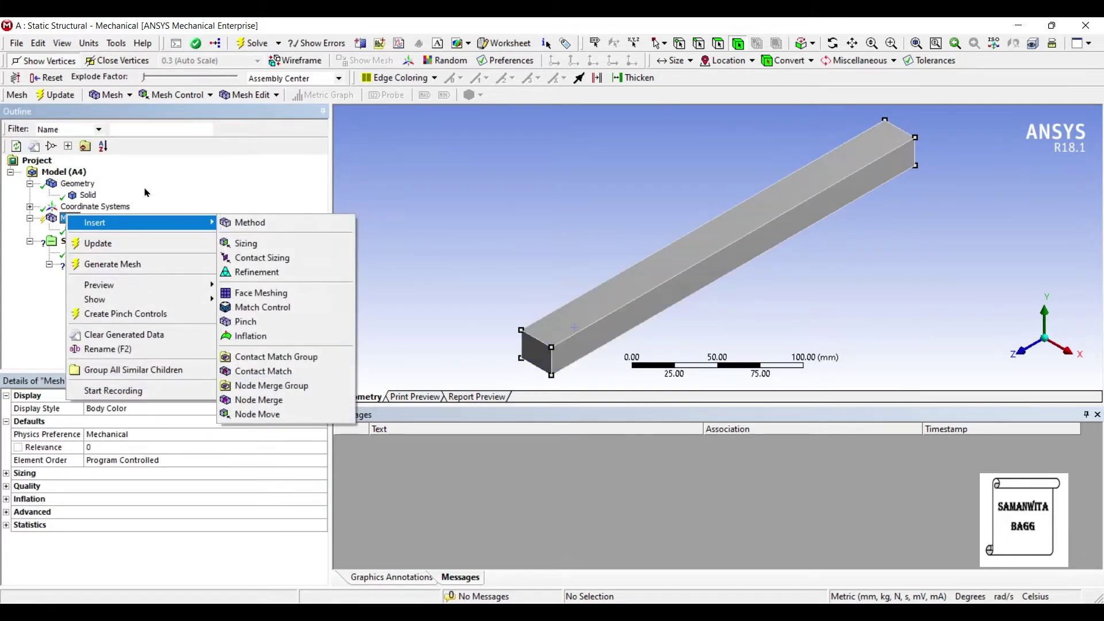
pyautogui.click(247, 244)
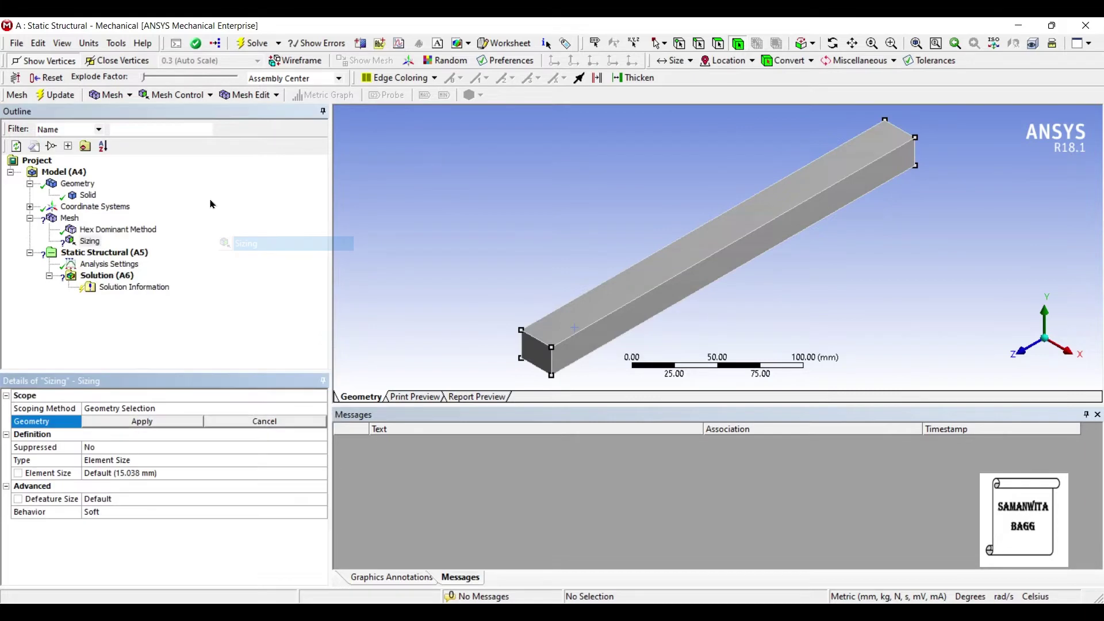
pyautogui.click(591, 343)
pyautogui.click(140, 422)
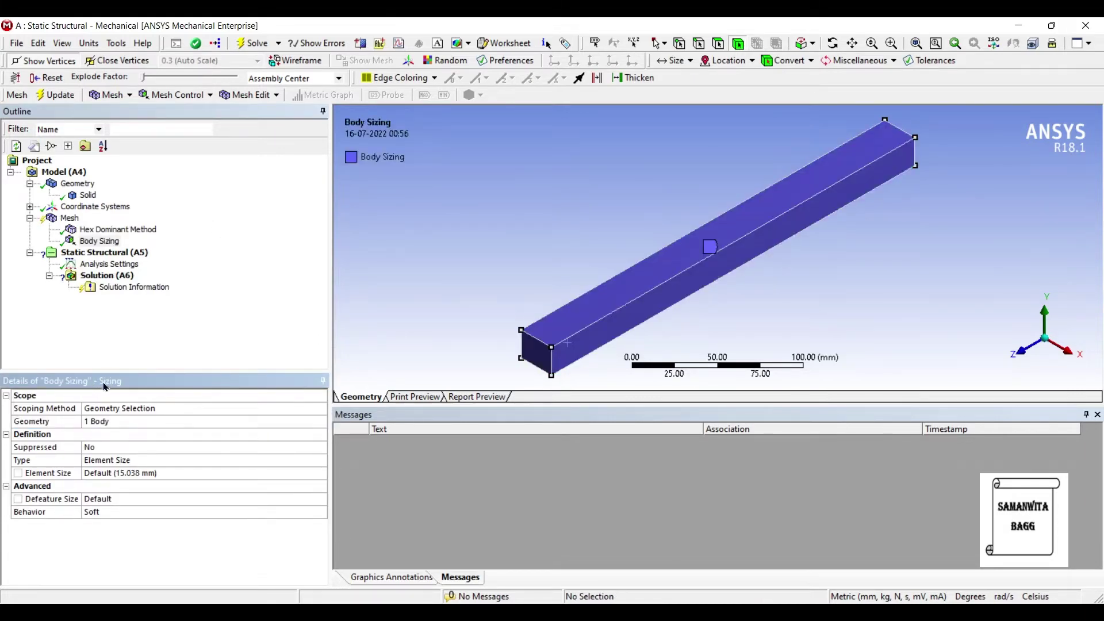
pyautogui.click(117, 473)
pyautogui.write('5')
pyautogui.press('Return')
# Update the mesh with the new controls and display it on the beam.
pyautogui.click(55, 92)
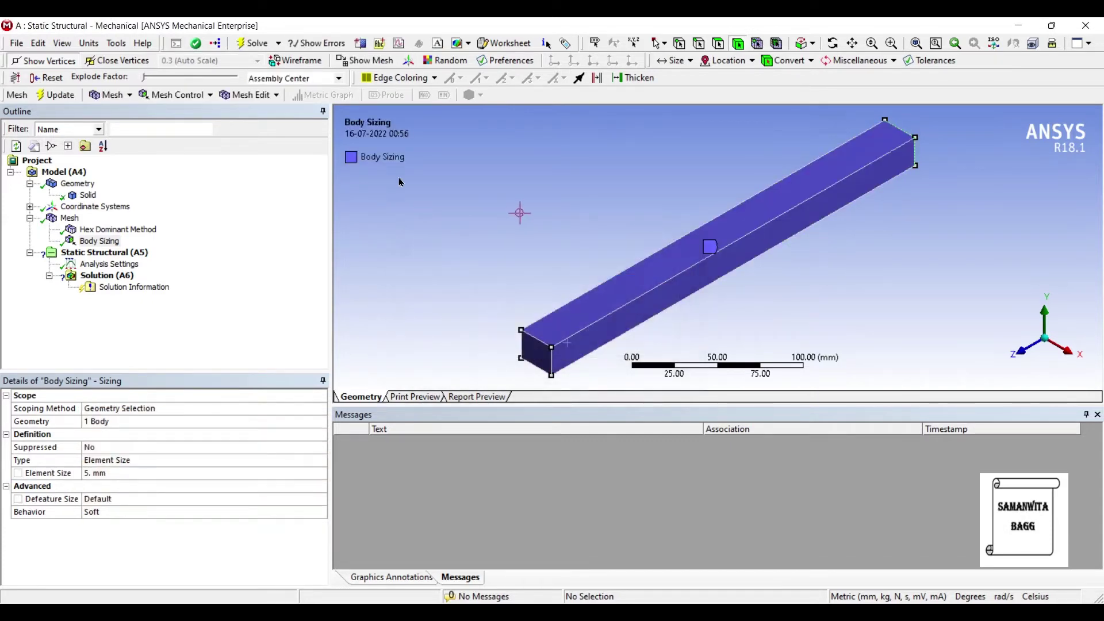
pyautogui.moveTo(450, 280)
pyautogui.mouseDown(button='middle')
pyautogui.moveTo(518, 254)
pyautogui.moveTo(683, 271)
pyautogui.moveTo(555, 251)
pyautogui.moveTo(641, 246)
pyautogui.mouseUp(button='middle')
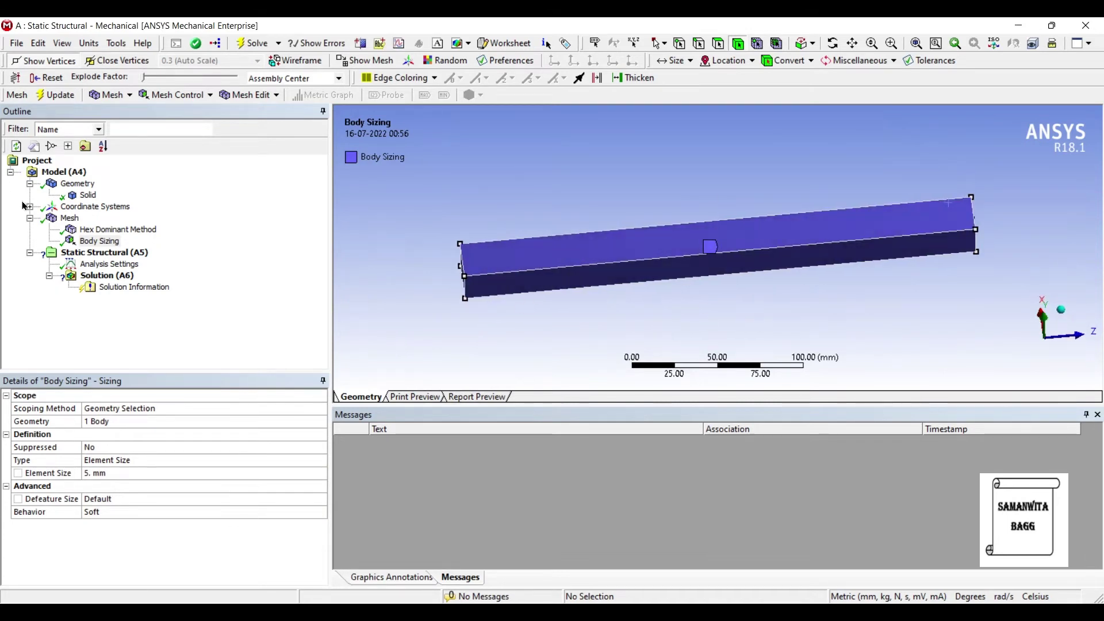
pyautogui.click(70, 218)
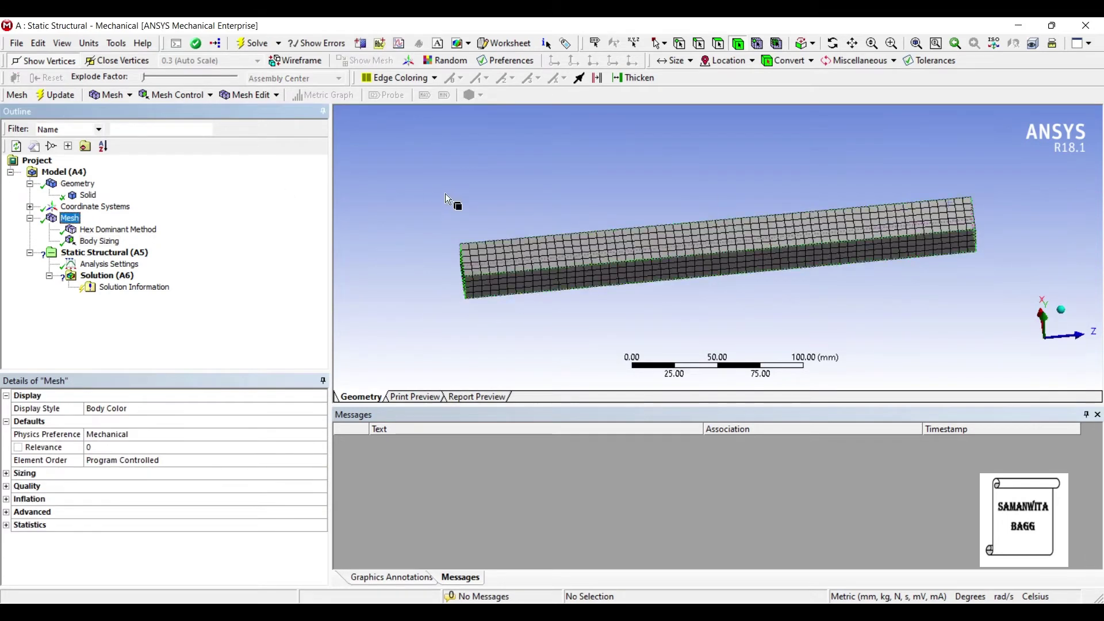
# Apply a fixed support to the small end face at the beam's low-Z end.
pyautogui.click(108, 264)
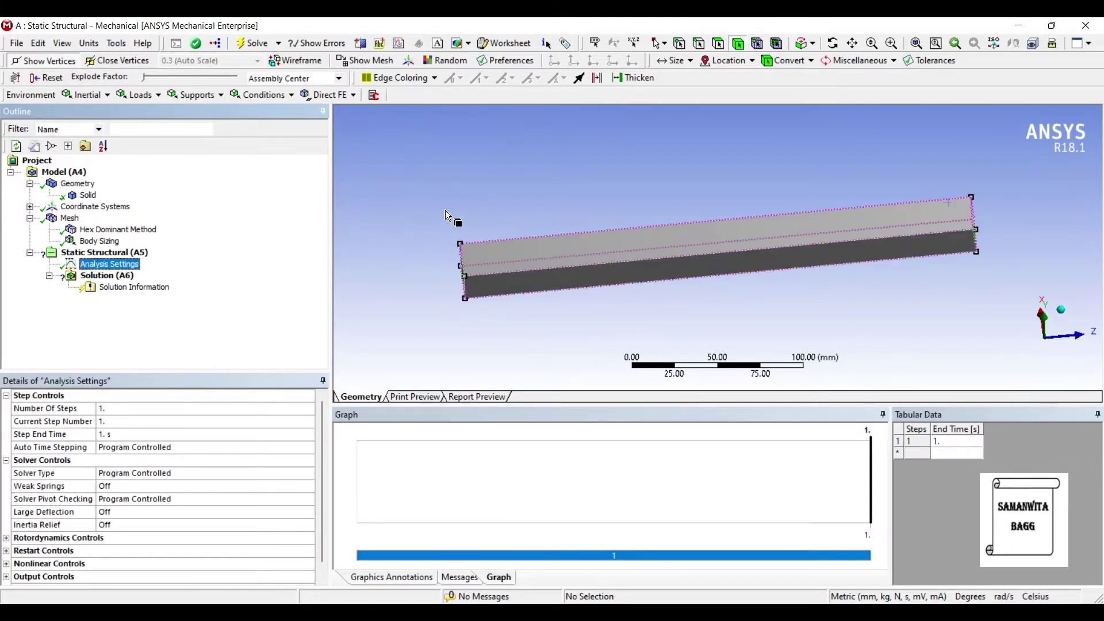
pyautogui.hotkey('ctrl', 'a')
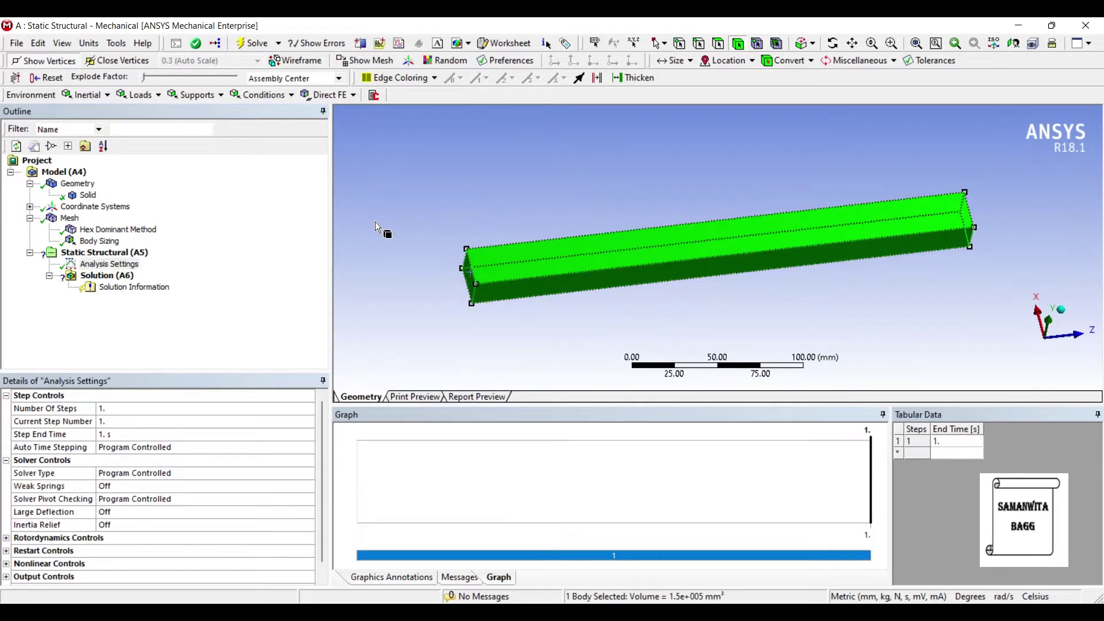
pyautogui.click(718, 43)
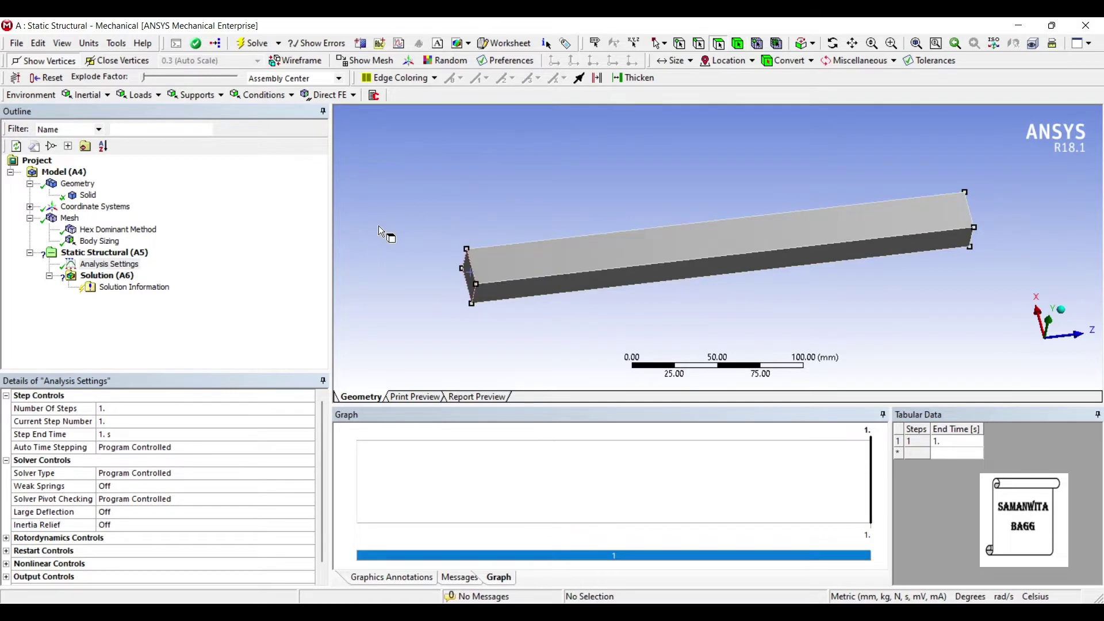
pyautogui.click(470, 278)
pyautogui.rightClick(469, 280)
pyautogui.moveTo(541, 287)
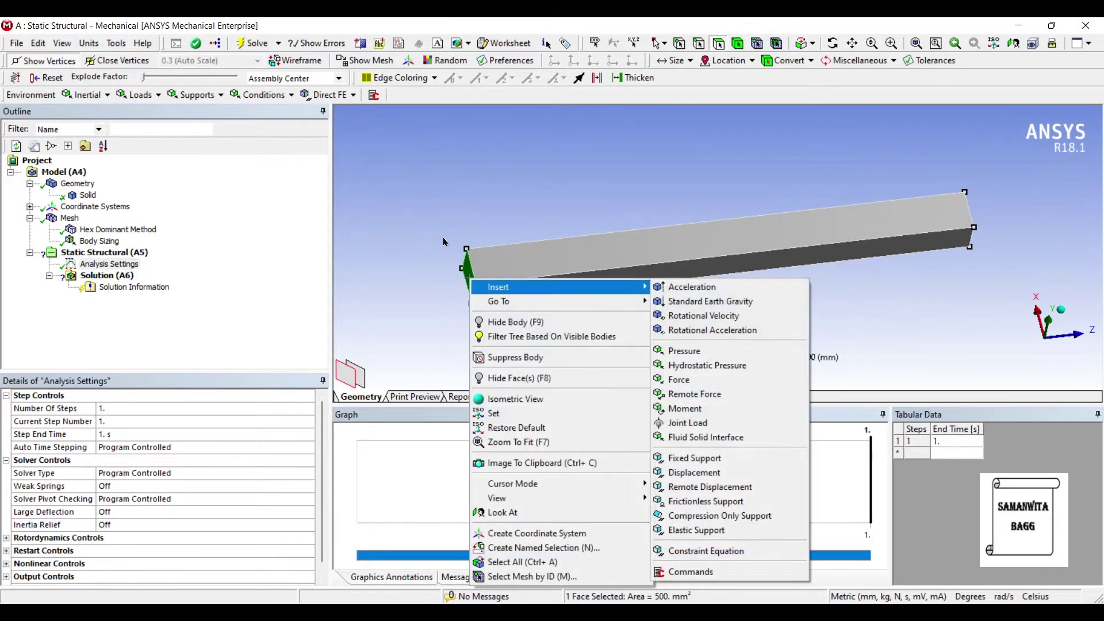
pyautogui.press('Down')
pyautogui.press('Down')
pyautogui.press('Down')
pyautogui.press('Down')
pyautogui.press('Down')
pyautogui.press('Down')
pyautogui.press('Down')
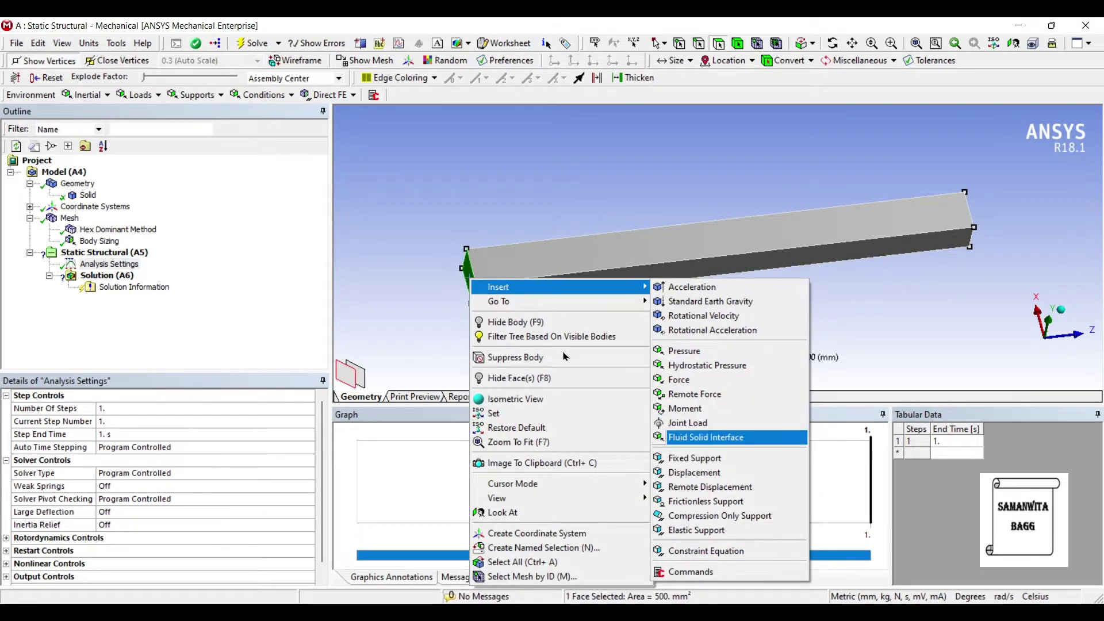
pyautogui.press('Return')
# Insert a moment on the beam's free end face, opposite the fixed support.
pyautogui.moveTo(461, 274); pyautogui.dragTo(469, 238, button='middle')
pyautogui.moveTo(564, 229); pyautogui.dragTo(555, 227, button='middle')
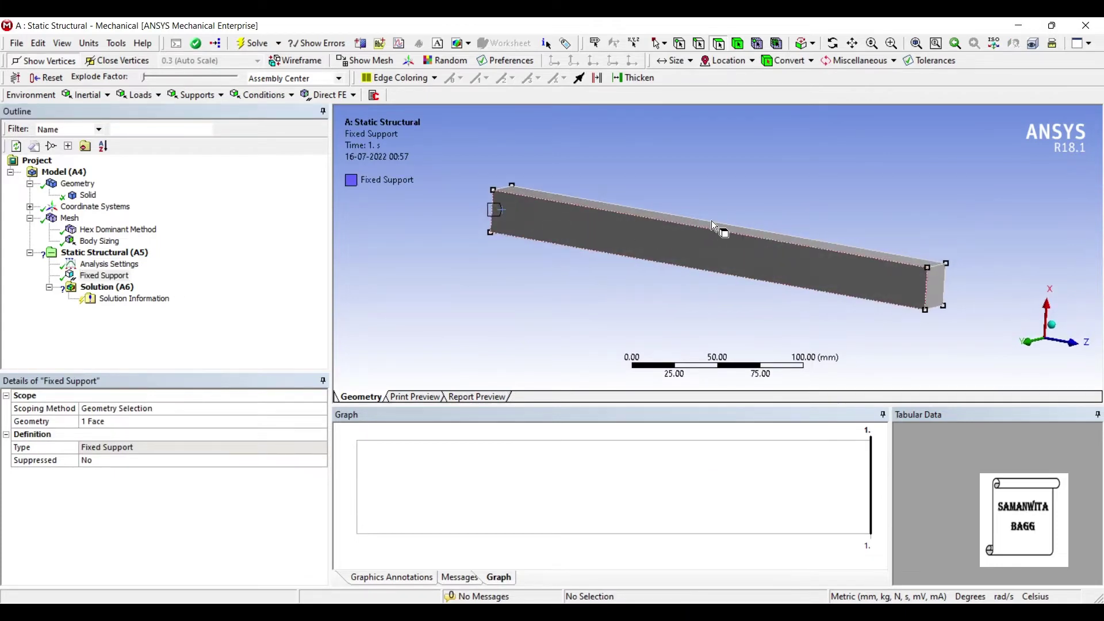
pyautogui.moveTo(709, 217); pyautogui.dragTo(723, 244, button='middle')
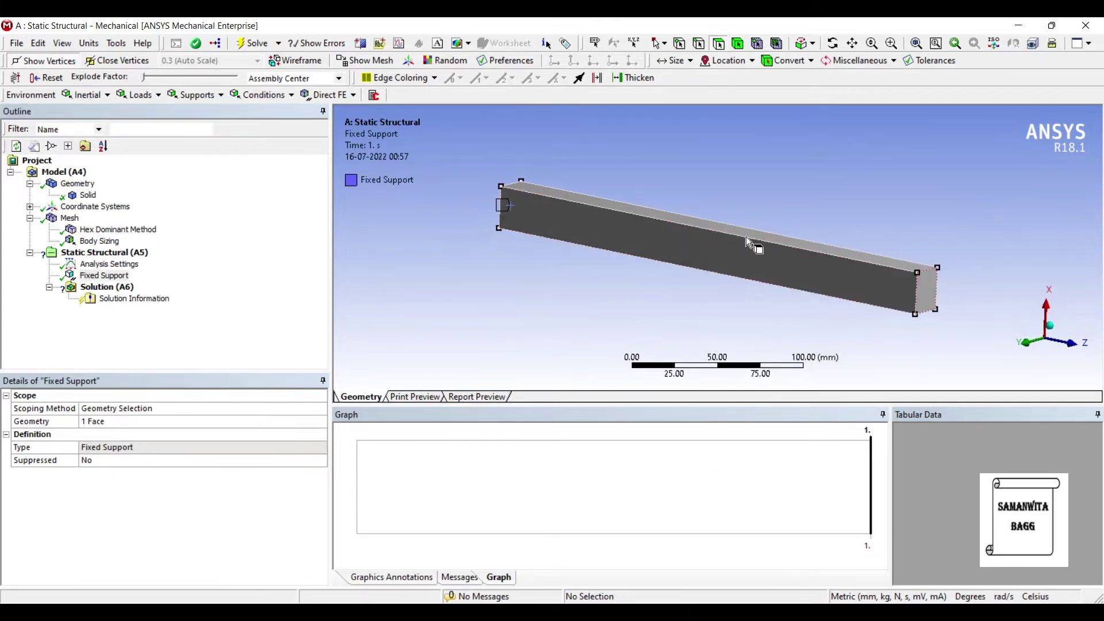
pyautogui.click(922, 291)
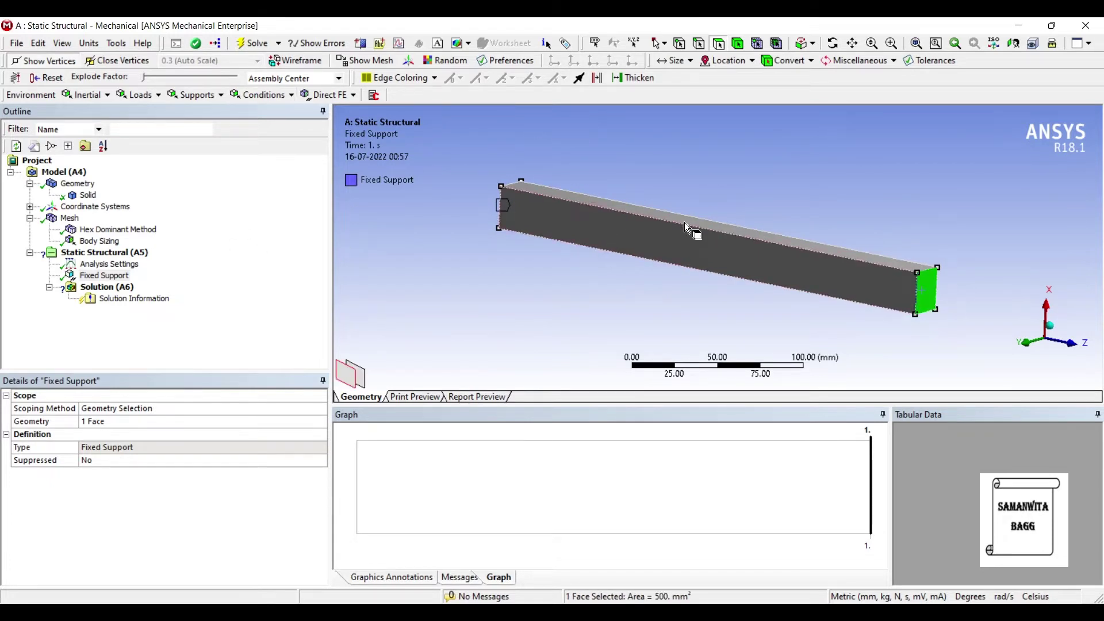
pyautogui.rightClick(922, 288)
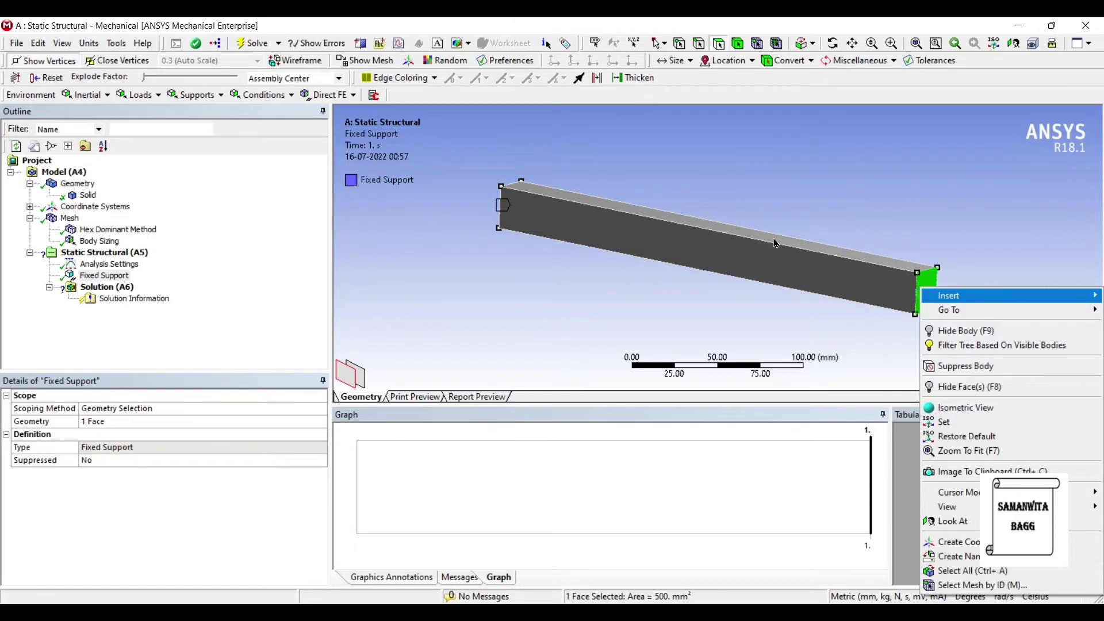
pyautogui.moveTo(968, 298)
pyautogui.click(797, 417)
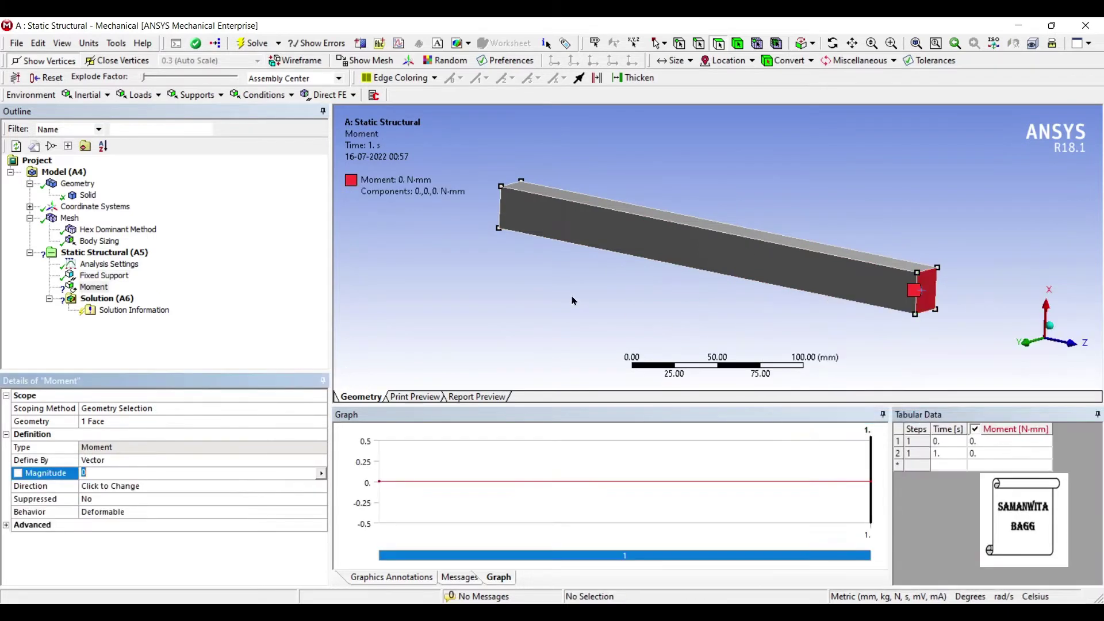
# Define the moment by components and set its Z component to 15000 N-mm.
pyautogui.press('Up')
pyautogui.click(320, 460)
pyautogui.click(175, 473)
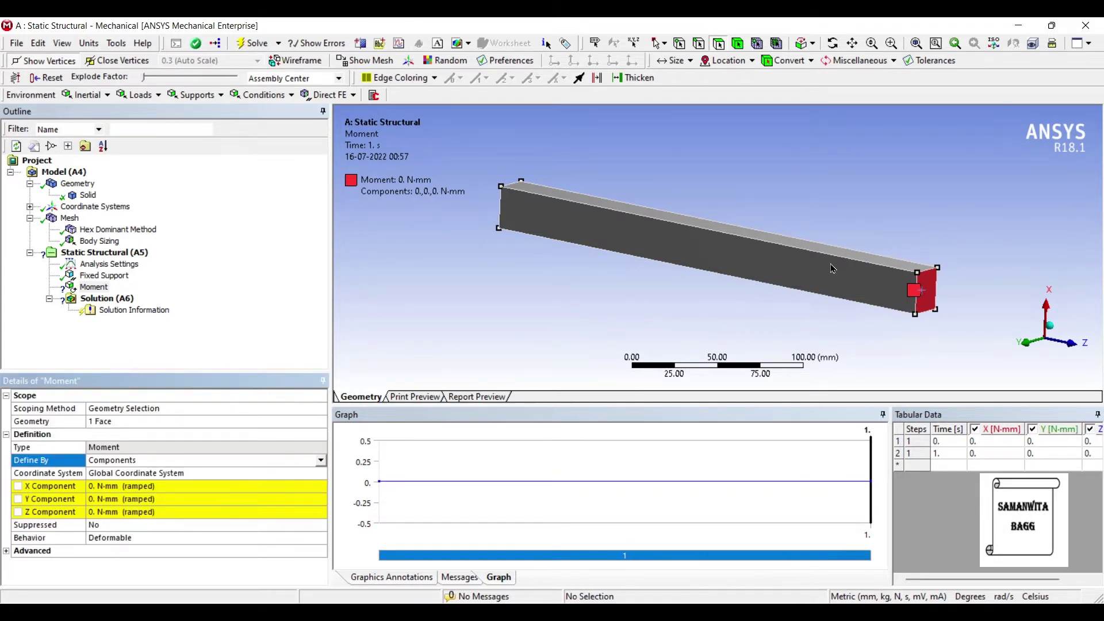
pyautogui.click(127, 512)
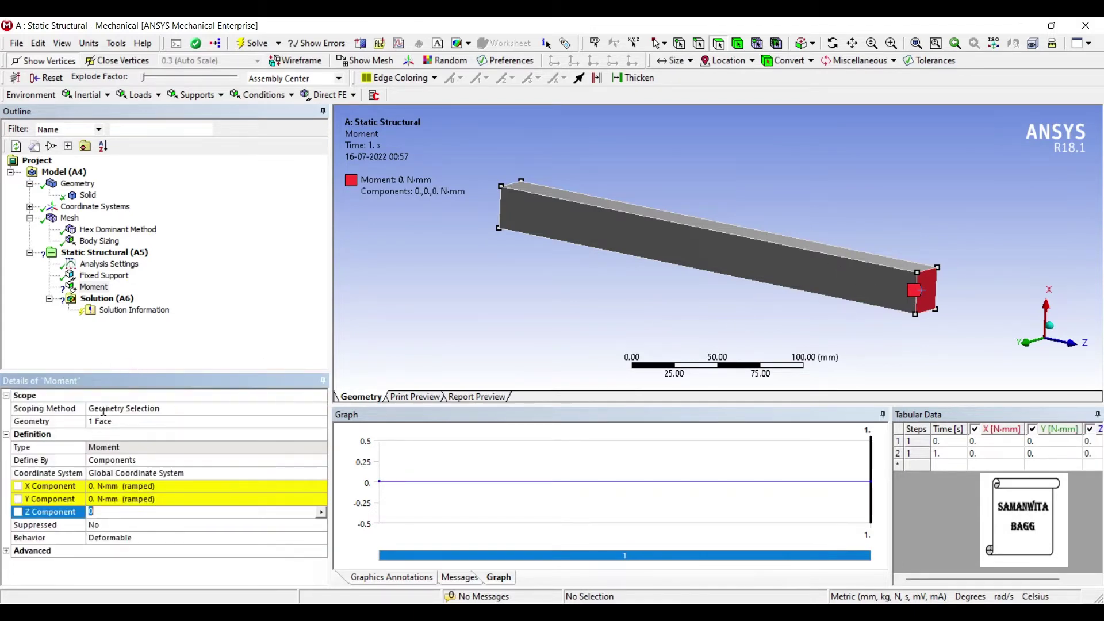
pyautogui.write('15000')
pyautogui.press('Return')
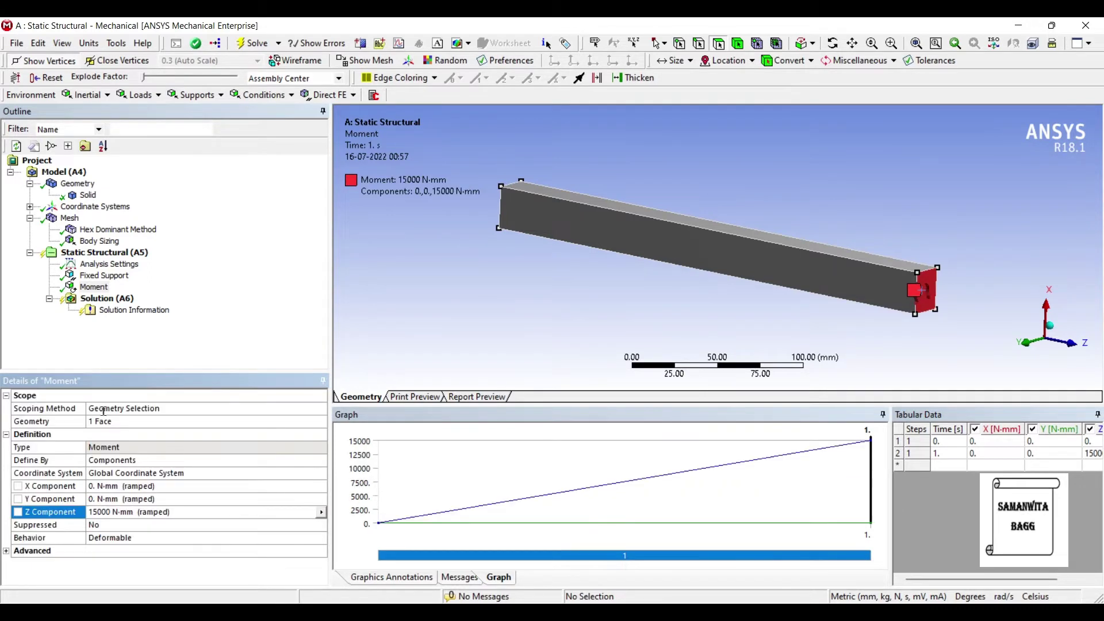
# Insert a force on the upper 20 mm edge of the beam's free end face.
pyautogui.moveTo(687, 278); pyautogui.dragTo(754, 242, button='middle')
pyautogui.scroll(2, 694, 268)
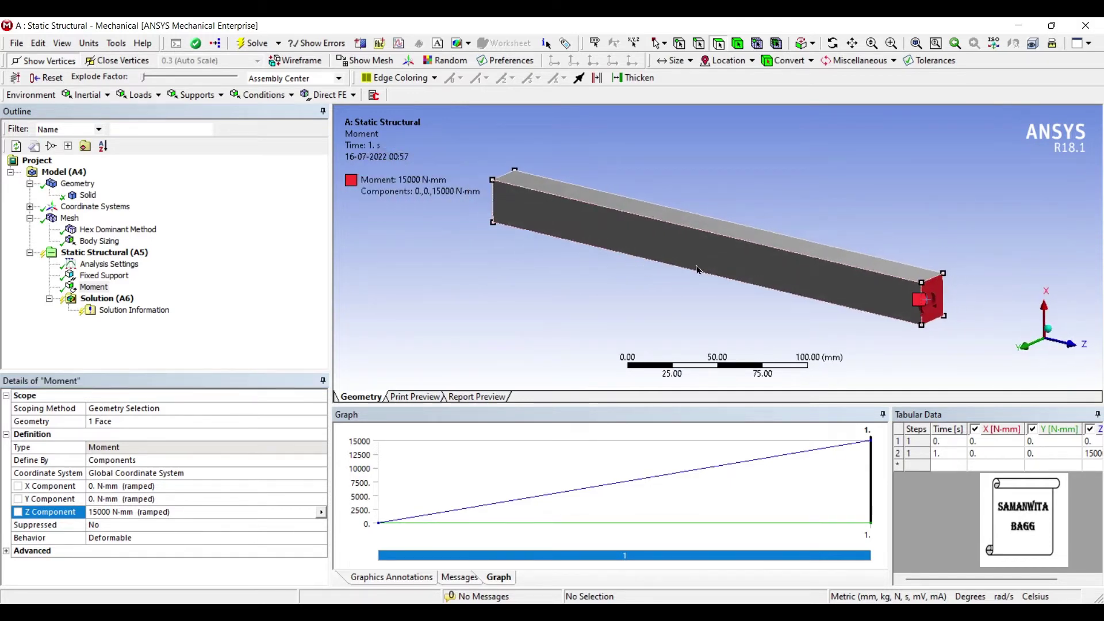
pyautogui.click(699, 43)
pyautogui.click(930, 282)
pyautogui.rightClick(930, 282)
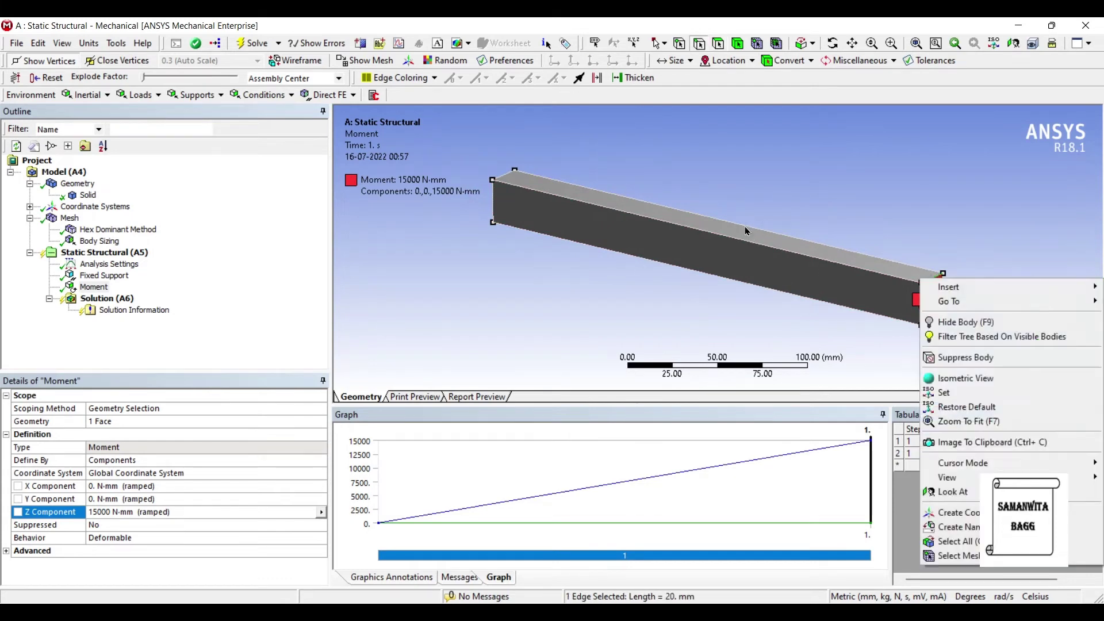
pyautogui.moveTo(943, 287)
pyautogui.click(805, 351)
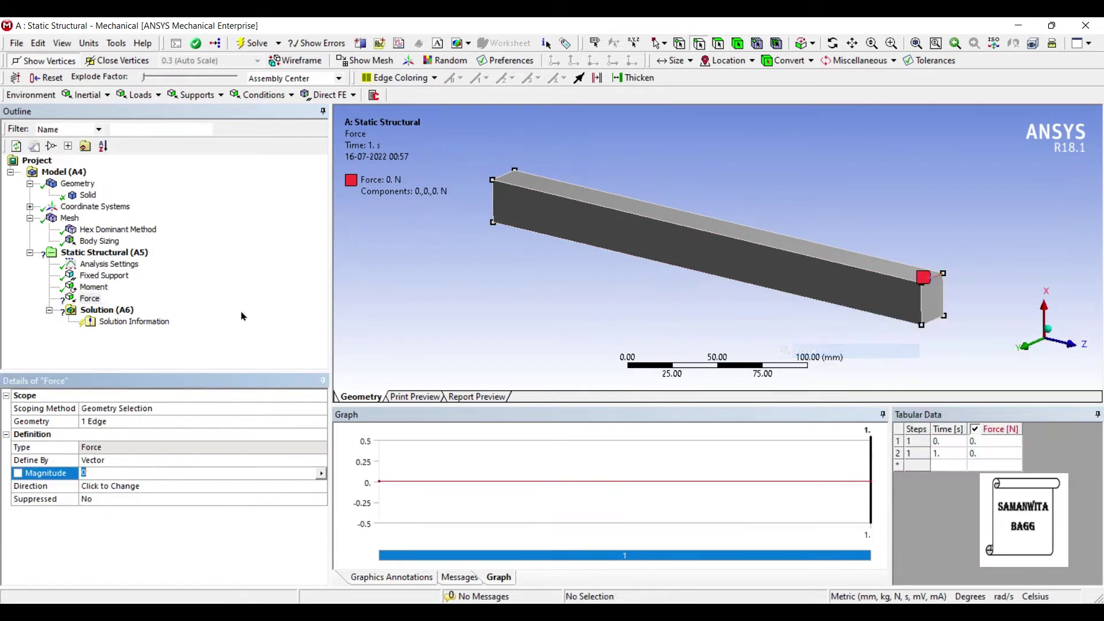
# Define the force by components and set its X component to -1500 N.
pyautogui.click(321, 461)
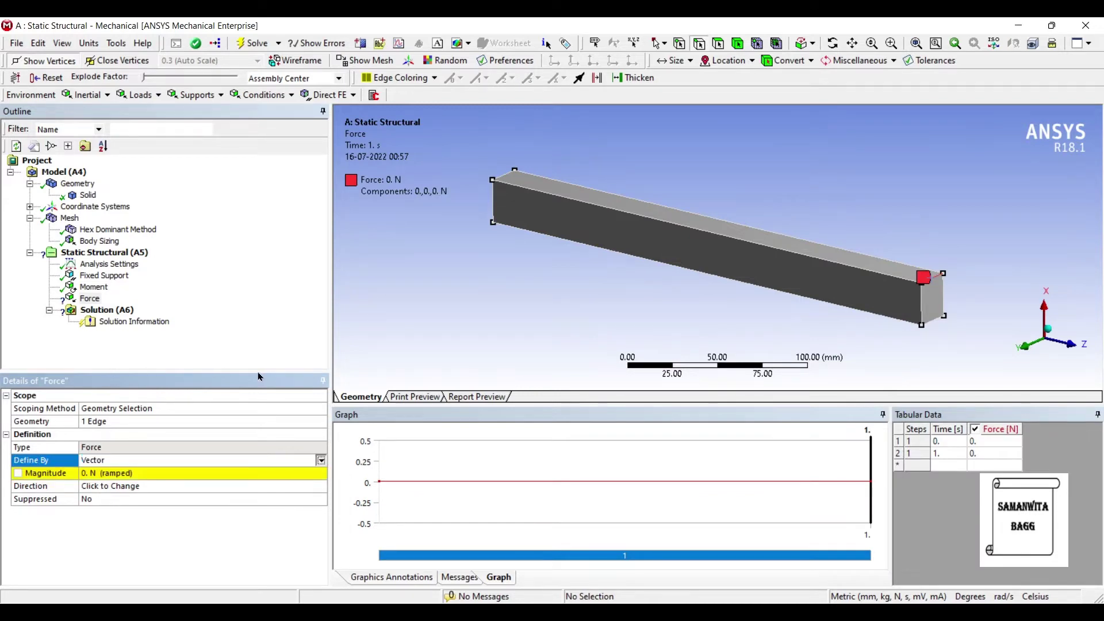
pyautogui.click(193, 472)
pyautogui.click(130, 486)
pyautogui.write('-1500')
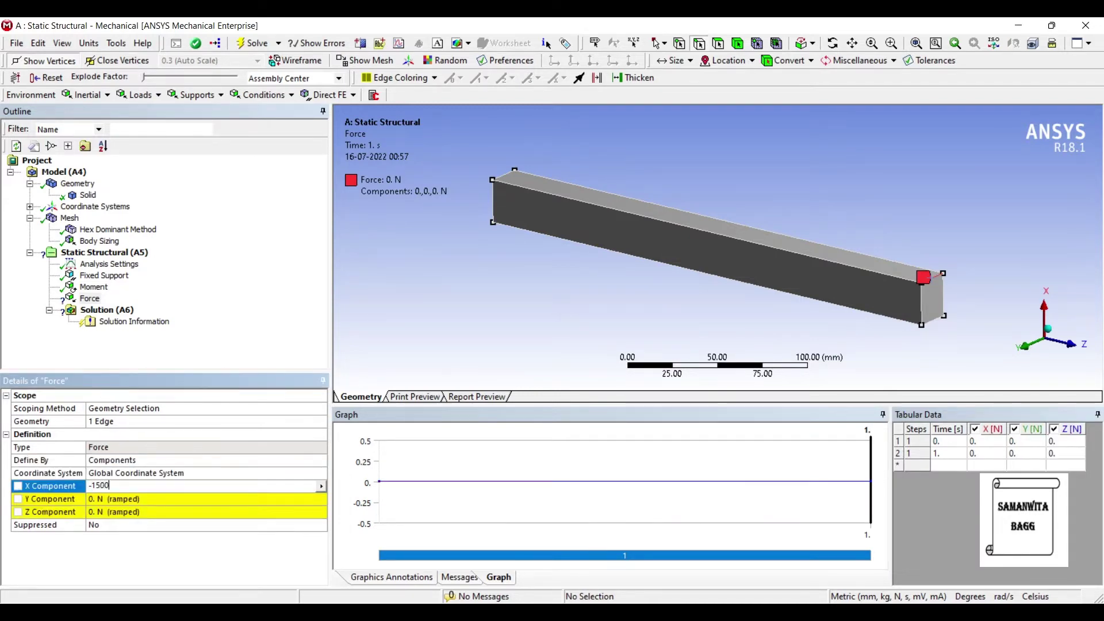
pyautogui.press('Return')
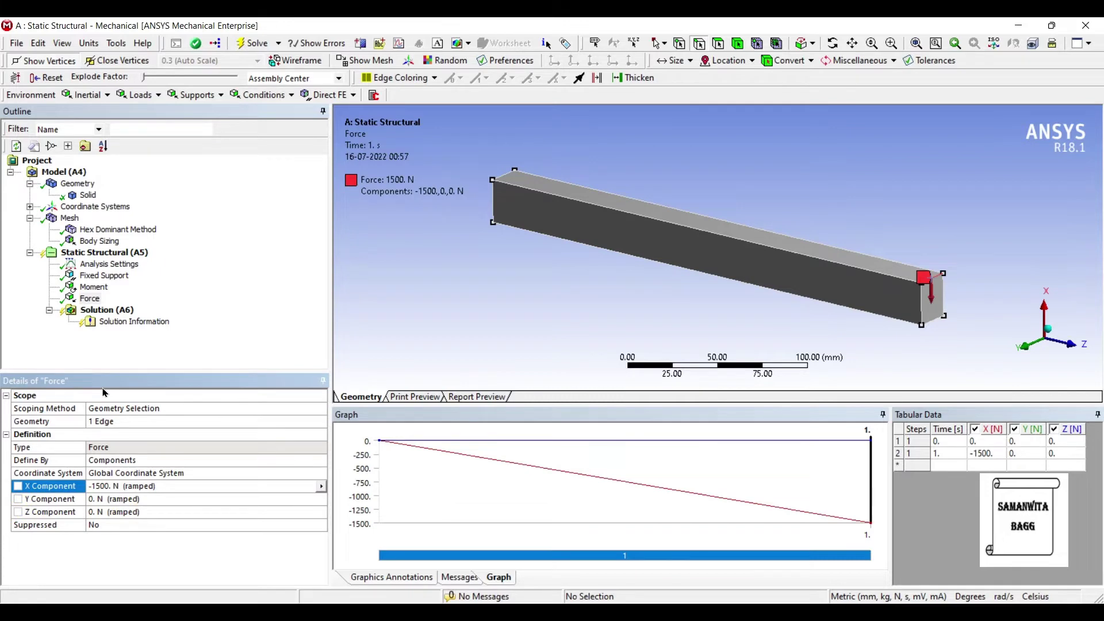
# Add a Total Deformation result to the solution.
pyautogui.click(107, 310)
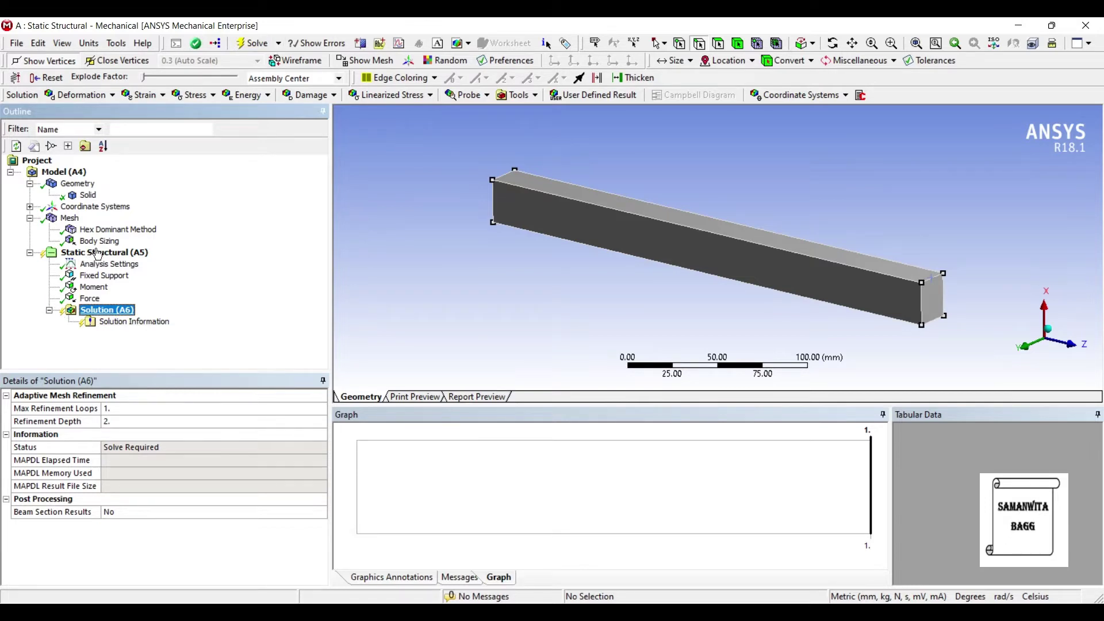
pyautogui.rightClick(120, 308)
pyautogui.moveTo(129, 315)
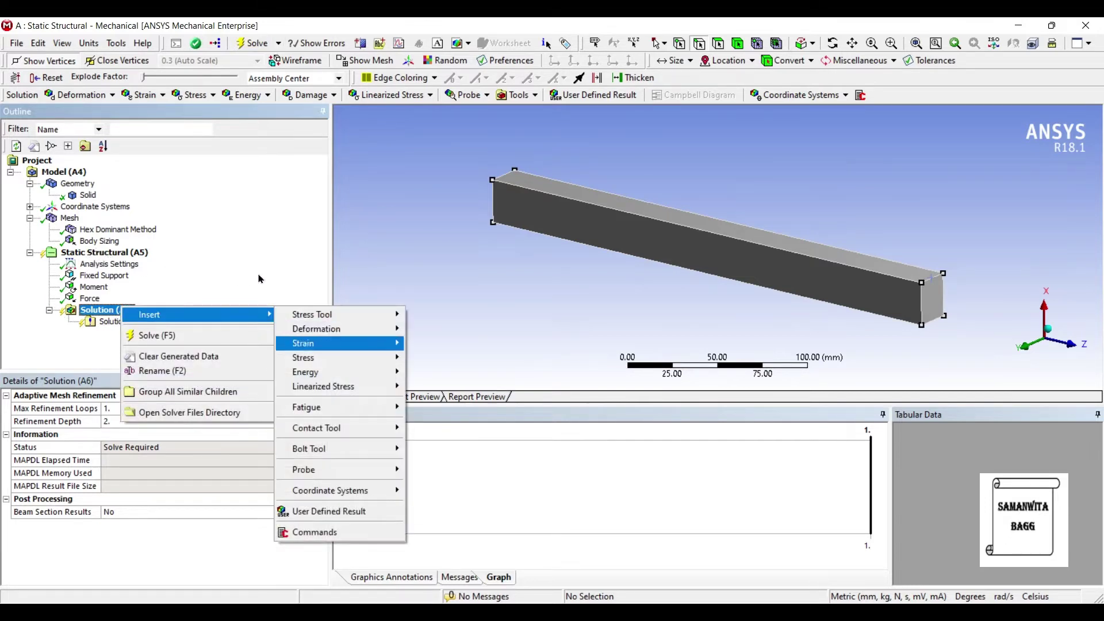
pyautogui.press('Right')
pyautogui.press('Return')
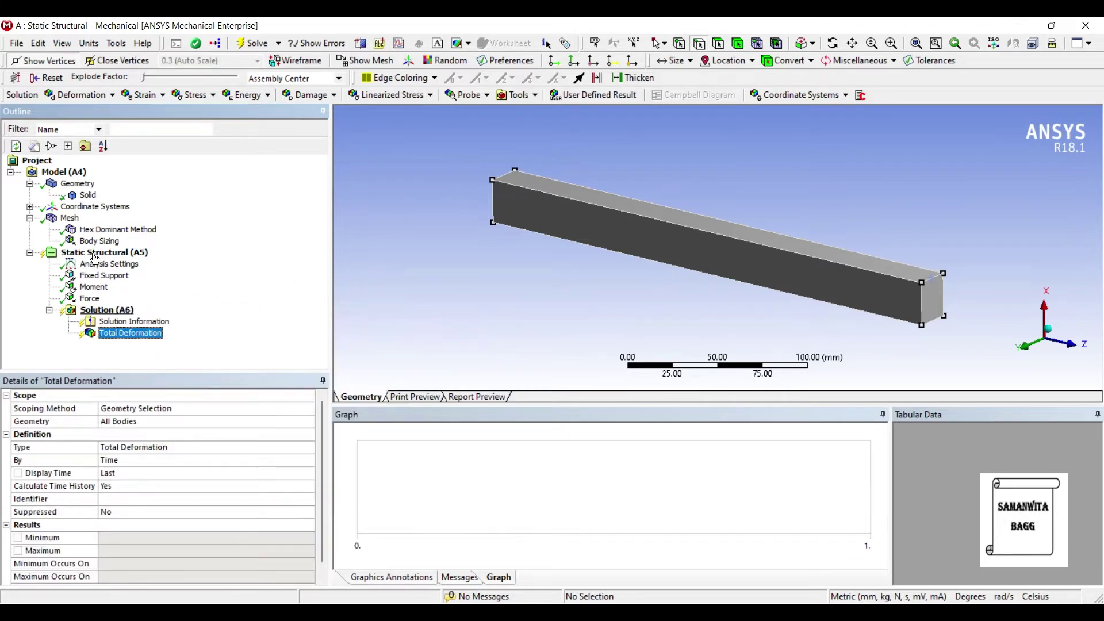
# Add an Equivalent (von-Mises) stress result to the solution.
pyautogui.press('Up')
pyautogui.press('Up')
pyautogui.press('Menu')
pyautogui.press('Right')
pyautogui.press('Down')
pyautogui.press('Down')
pyautogui.press('Down')
pyautogui.press('Right')
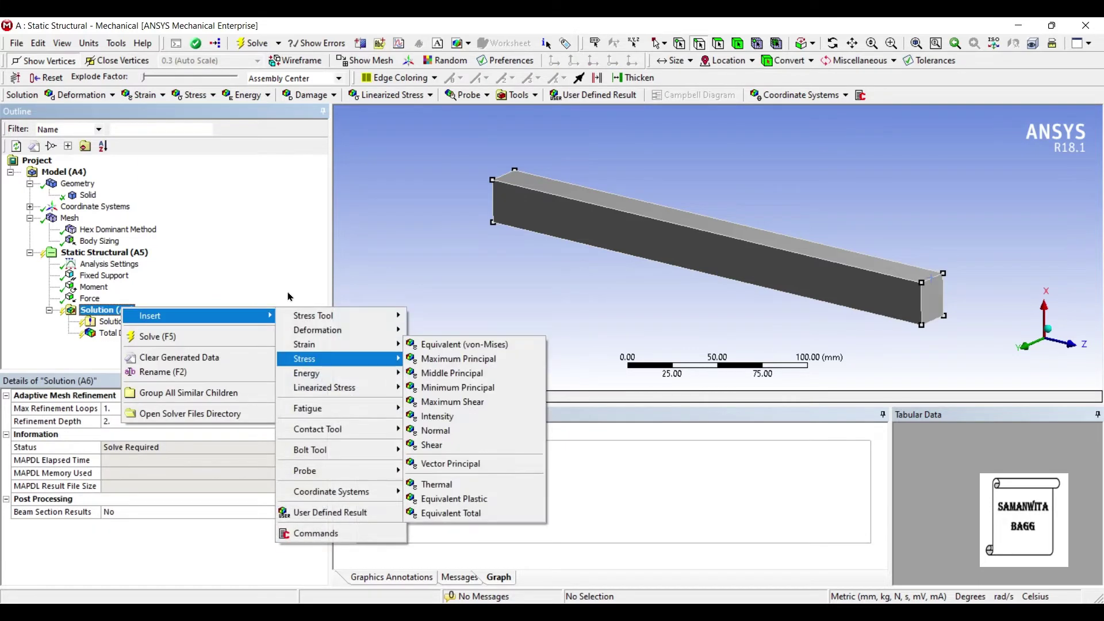
pyautogui.press('Return')
# Add an Equivalent (von-Mises) elastic strain result to the solution.
pyautogui.press('Up')
pyautogui.press('Up')
pyautogui.press('Up')
pyautogui.press('Menu')
pyautogui.press('Right')
pyautogui.press('Down')
pyautogui.press('Down')
pyautogui.press('Right')
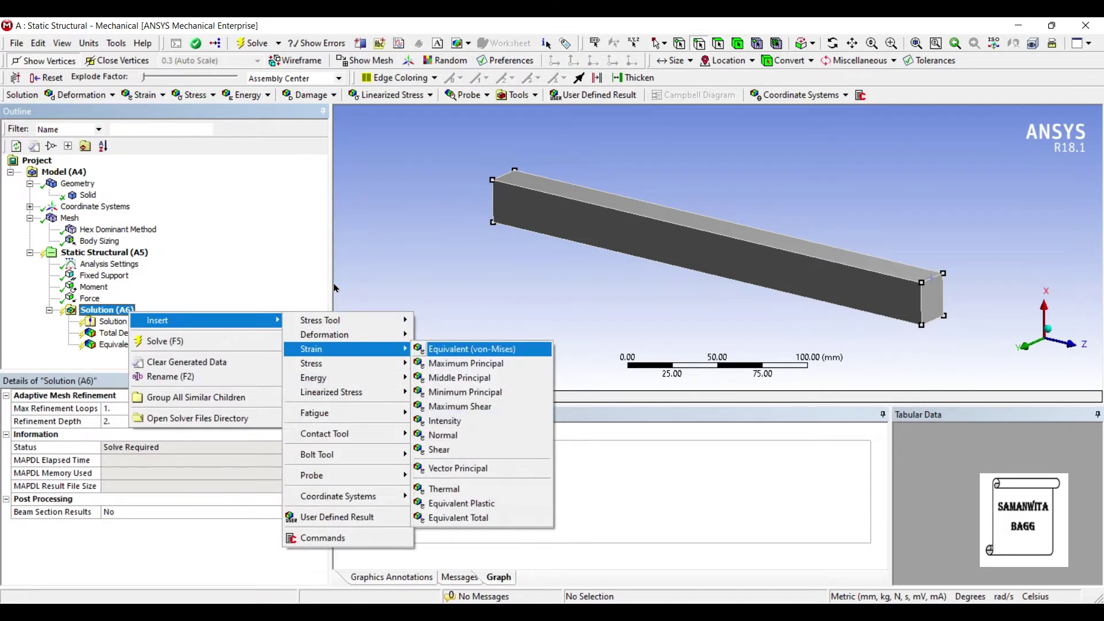
pyautogui.press('Return')
# Solve the static structural analysis with the requested results.
pyautogui.press('Up')
pyautogui.press('Up')
pyautogui.press('Up')
pyautogui.press('Up')
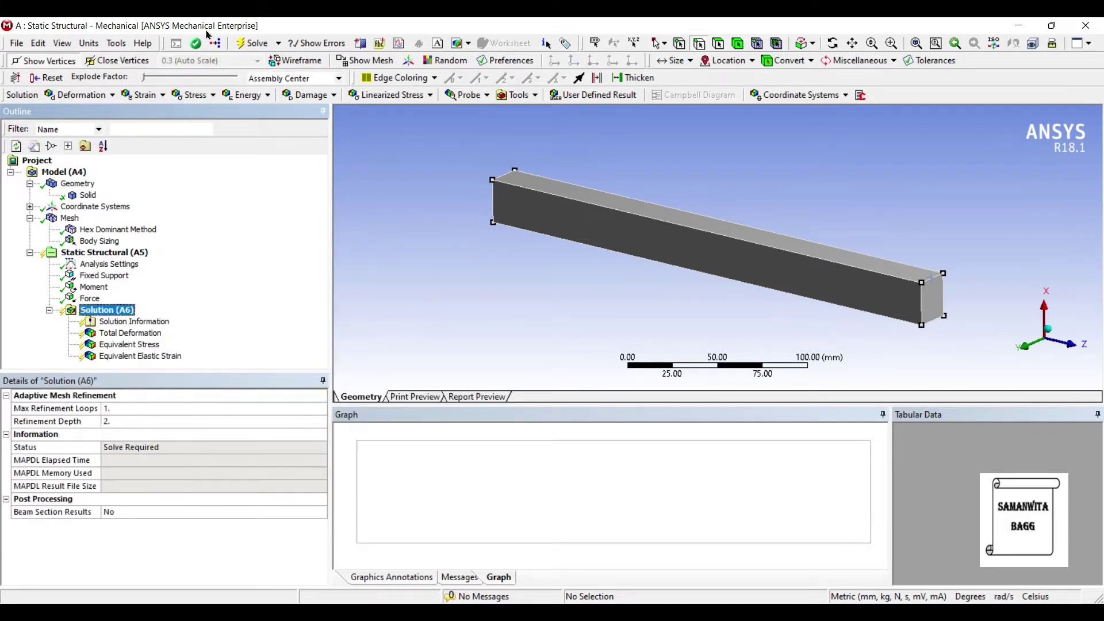
pyautogui.click(253, 43)
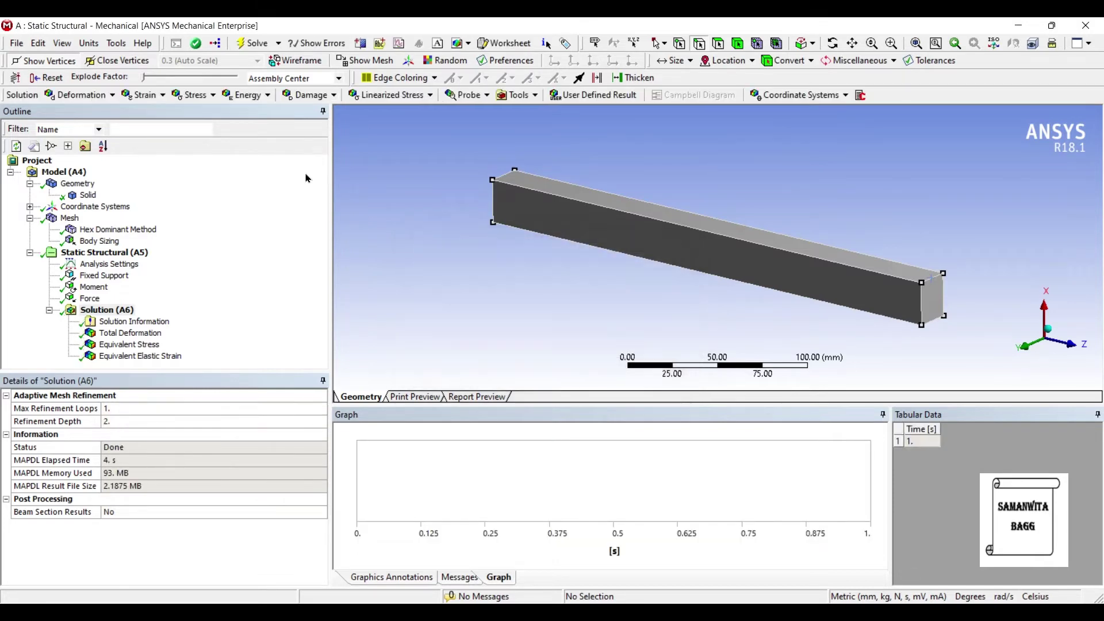
# Display the total deformation result and animate it on the beam.
pyautogui.click(131, 333)
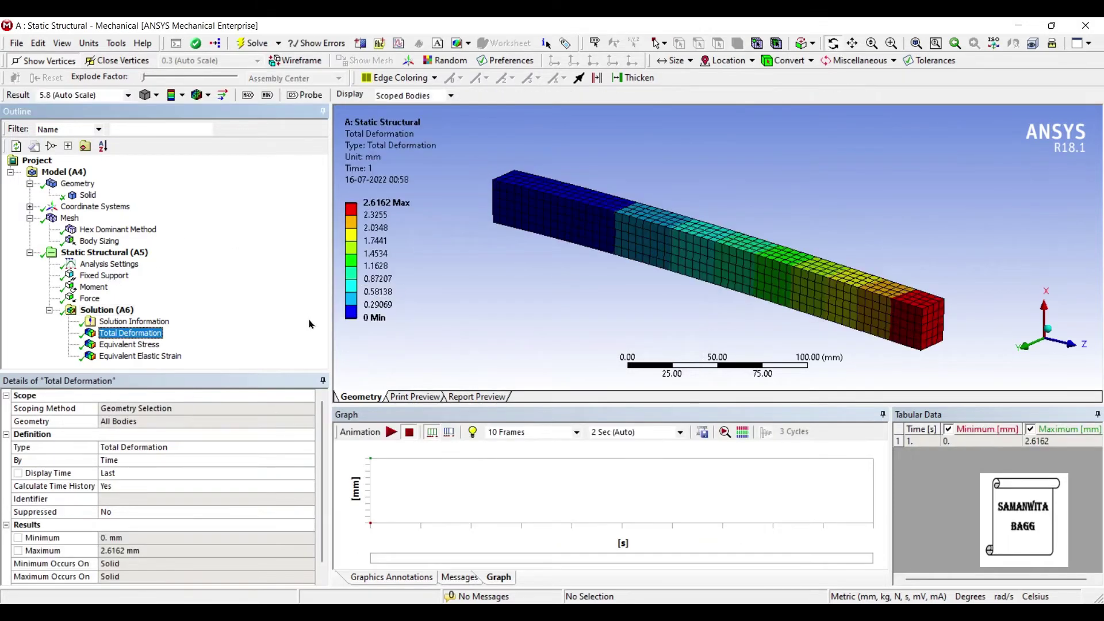
pyautogui.click(391, 432)
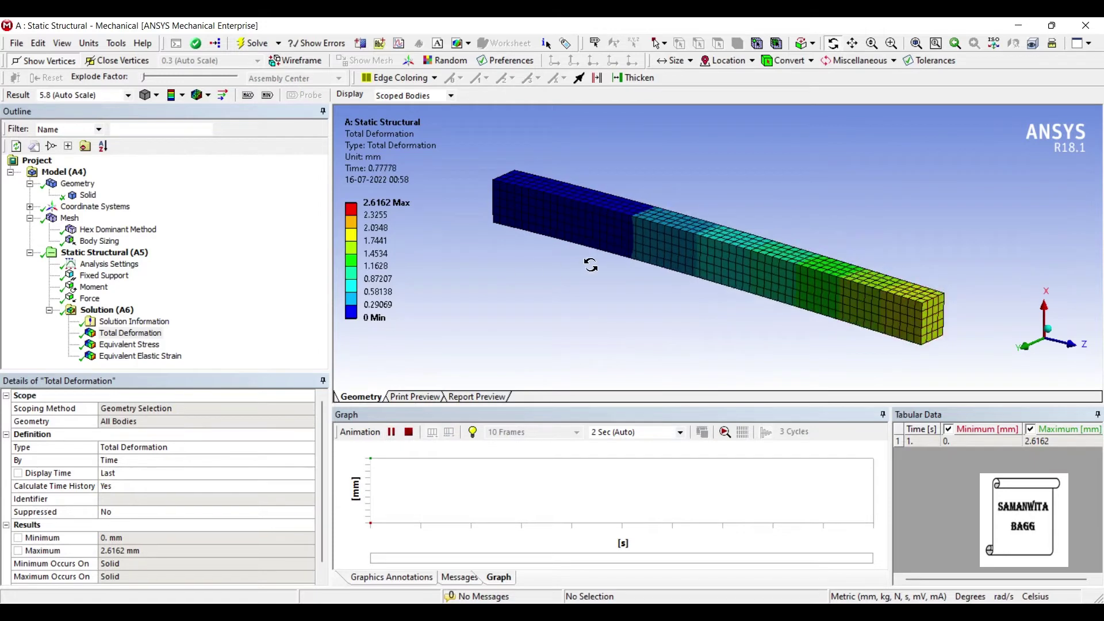
pyautogui.moveTo(592, 261); pyautogui.dragTo(629, 263, button='middle')
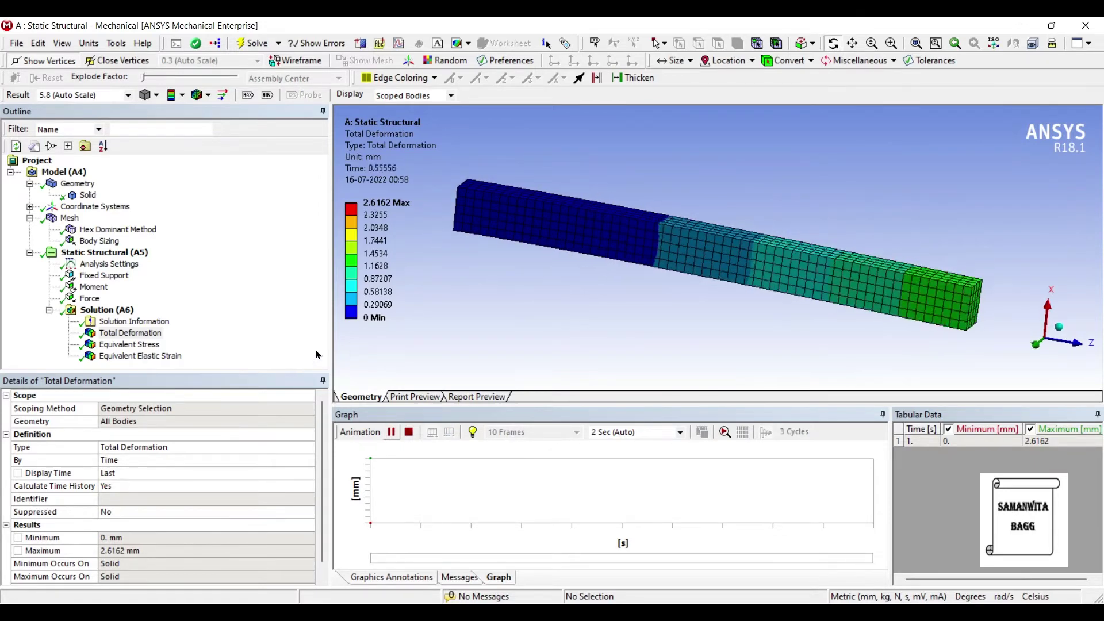
# Display and animate the equivalent stress result and the equivalent elastic strain result.
pyautogui.click(129, 344)
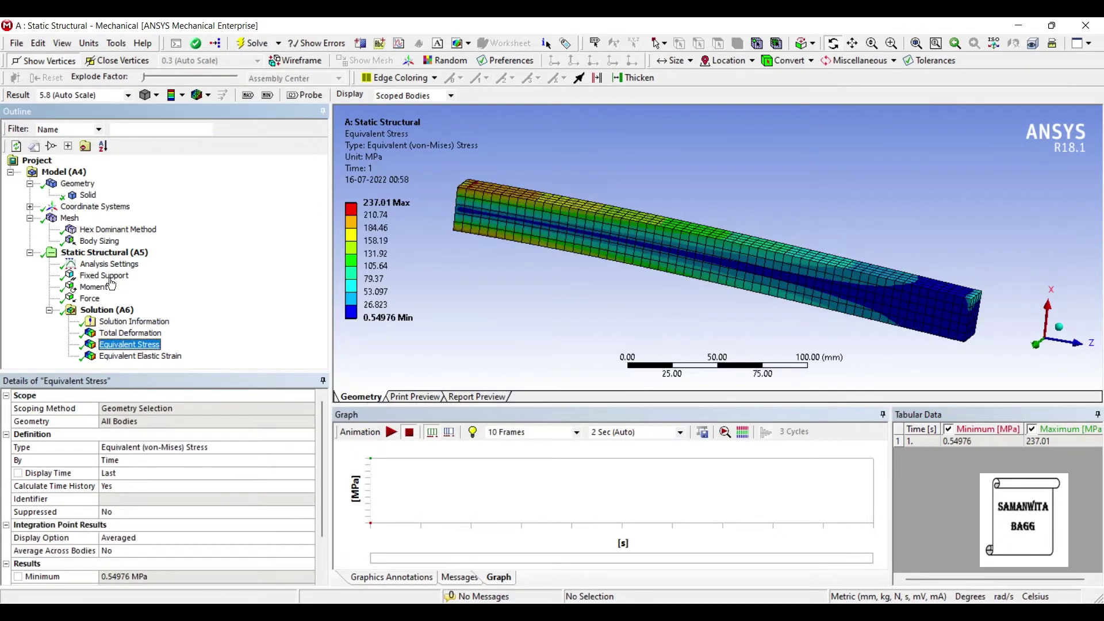
pyautogui.click(391, 432)
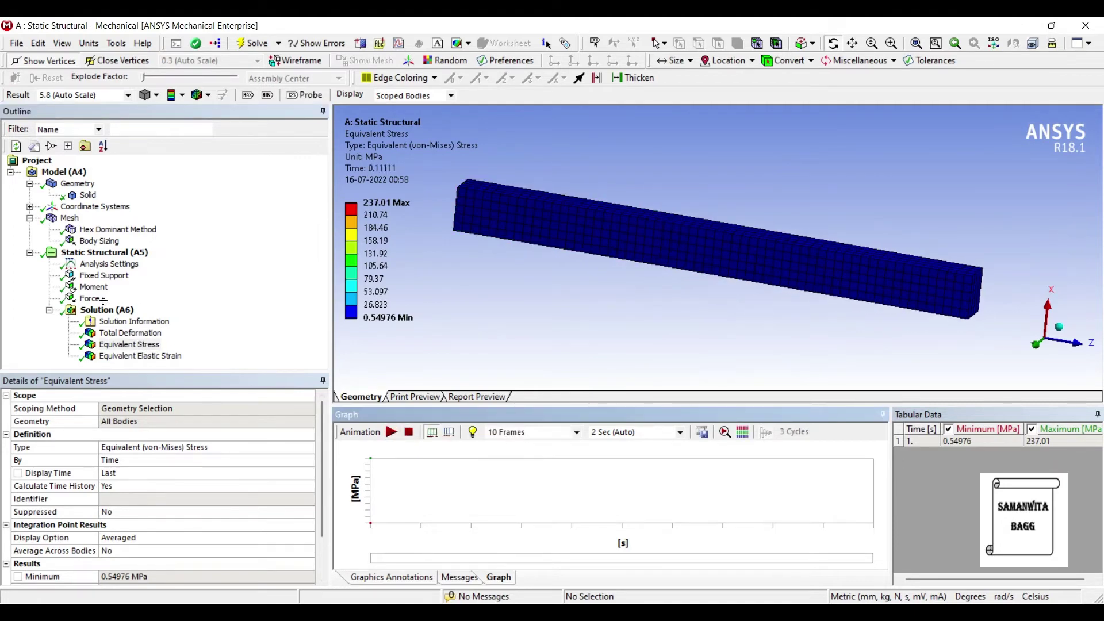
pyautogui.click(140, 357)
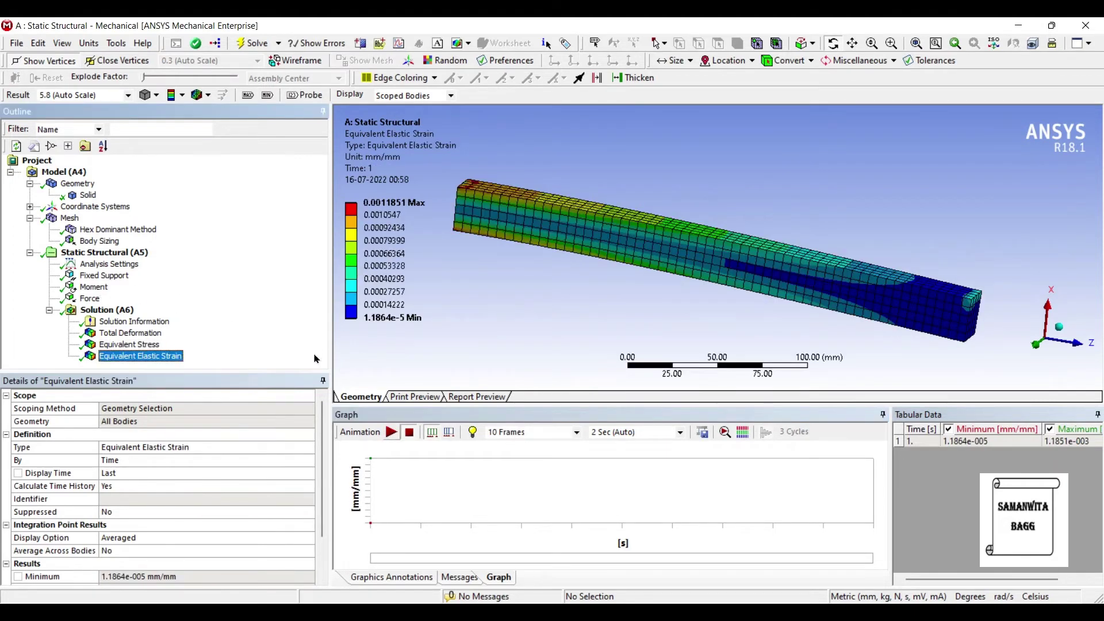
pyautogui.click(392, 432)
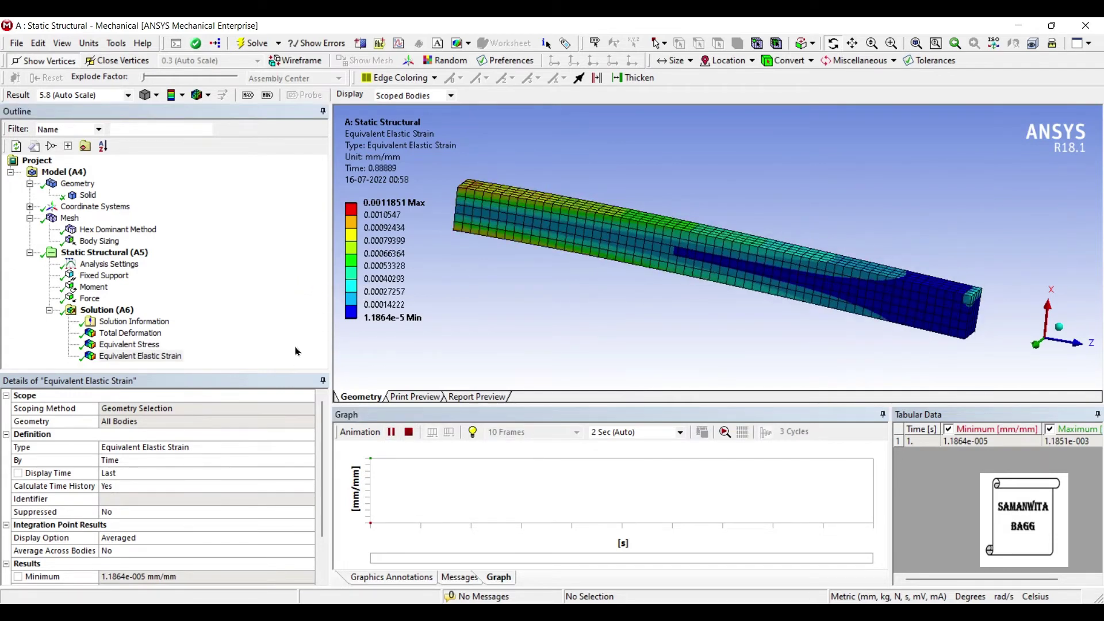
pyautogui.click(391, 432)
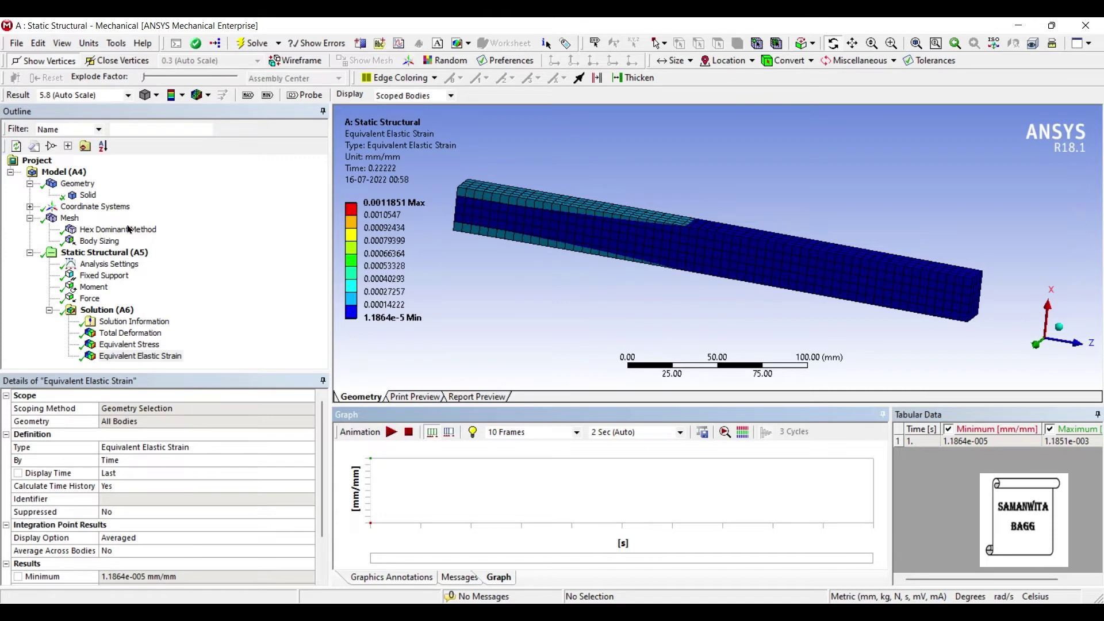
# Turn on auto time stepping in the static structural analysis settings.
pyautogui.click(108, 264)
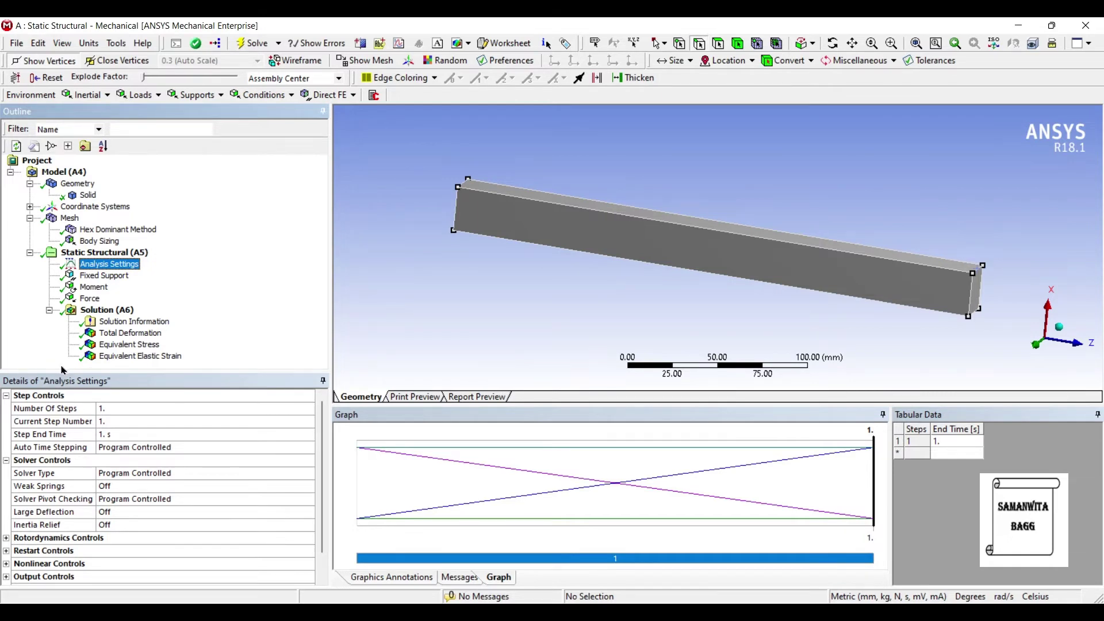
pyautogui.click(183, 446)
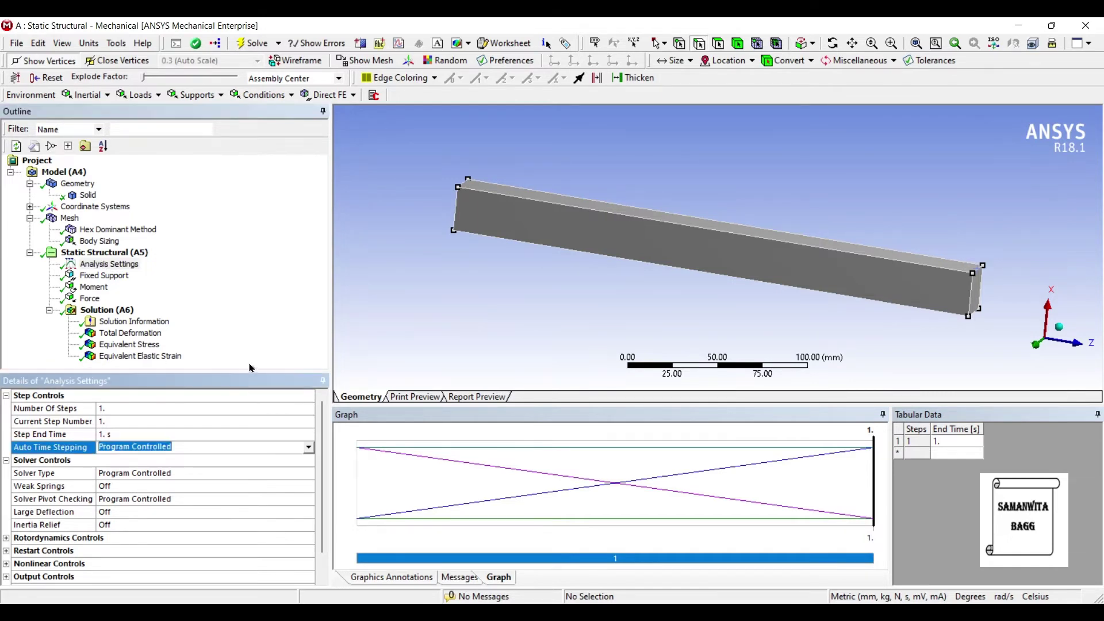
pyautogui.click(309, 448)
pyautogui.click(162, 467)
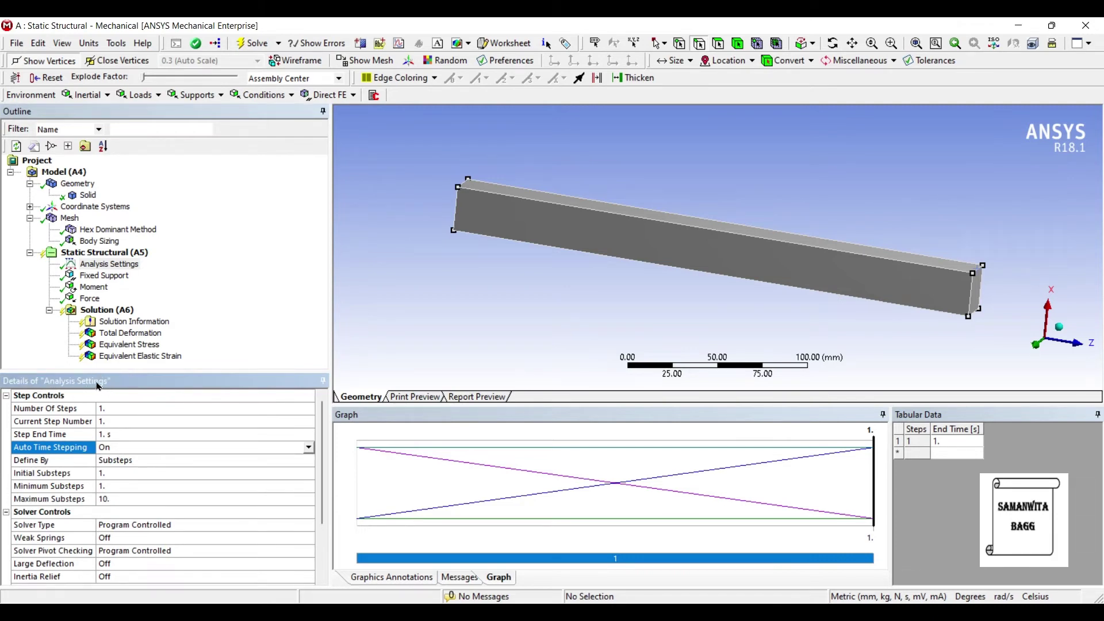
# Set the initial substeps to 10, minimum substeps to 5 and maximum substeps to 25.
pyautogui.press('Tab')
pyautogui.press('Tab')
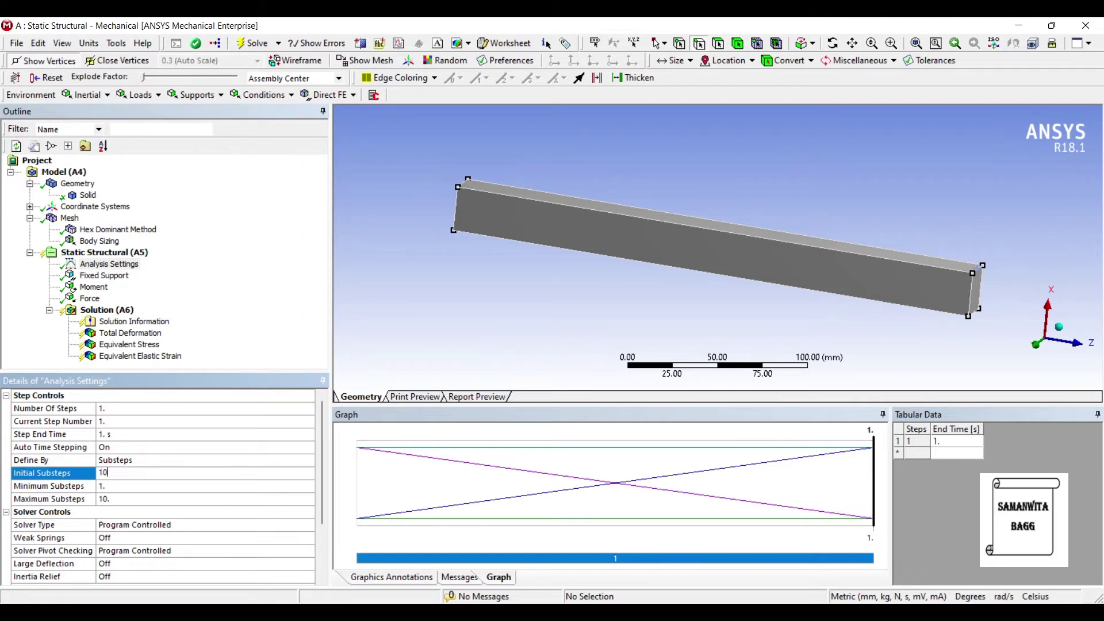
pyautogui.press('Tab')
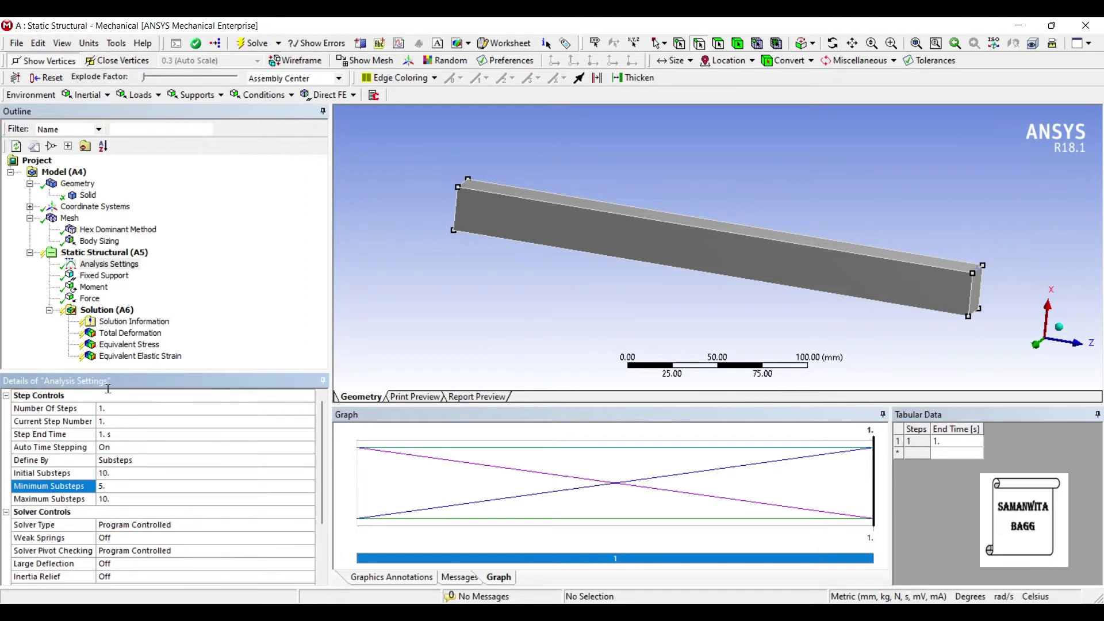
pyautogui.press('Tab')
pyautogui.write('25')
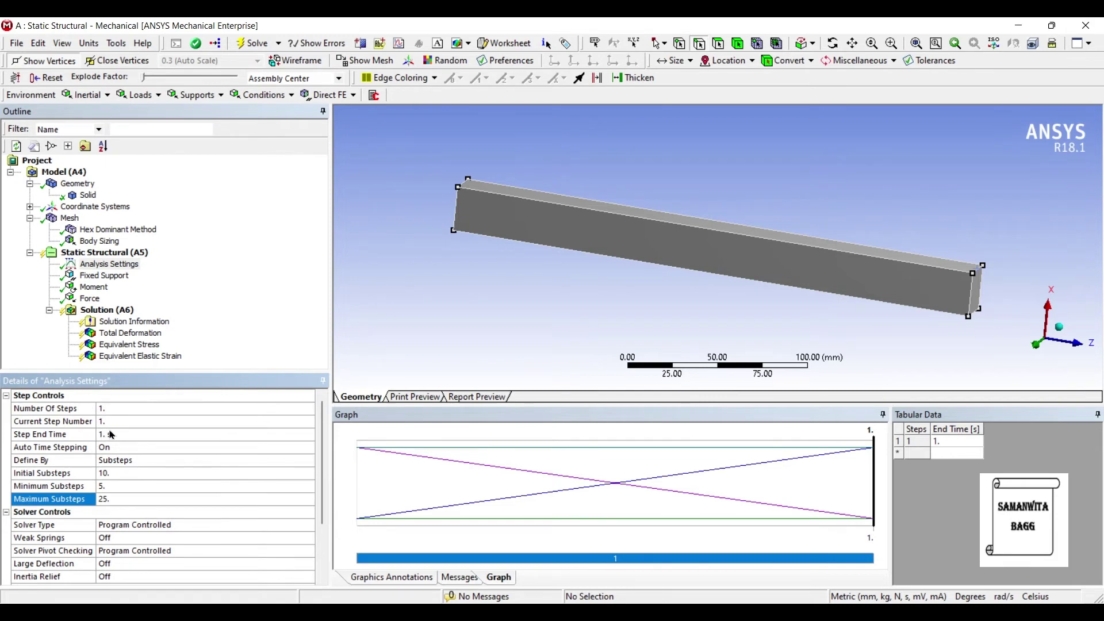
# Set the solver type to Direct in the analysis settings.
pyautogui.press('Tab')
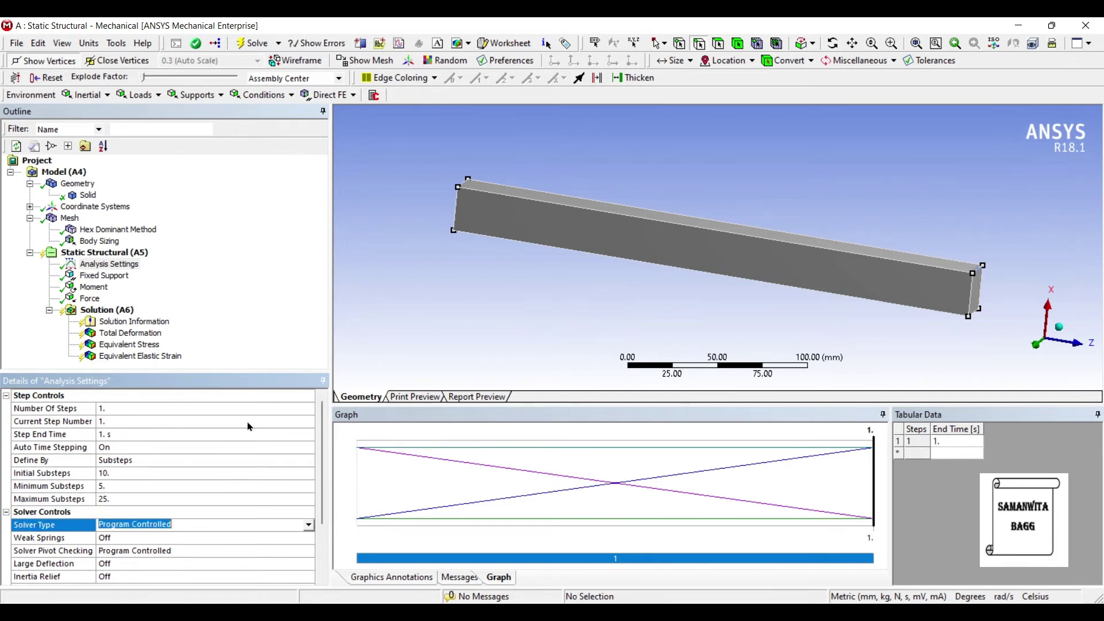
pyautogui.hotkey('alt', 'Down')
pyautogui.press('Down')
pyautogui.press('Return')
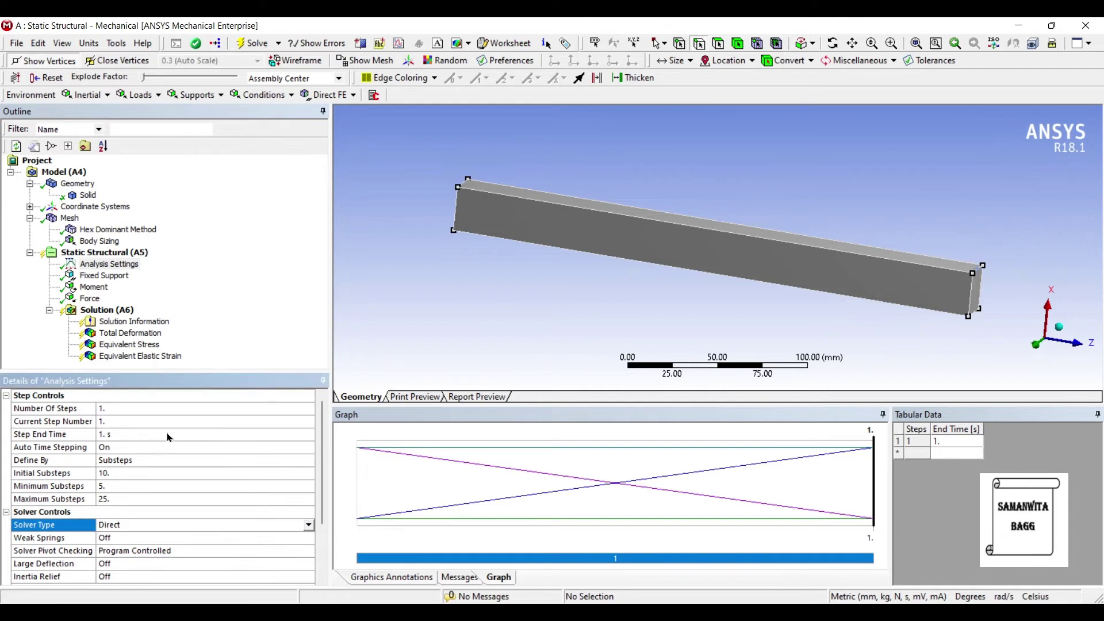
# Turn on large deflection in the solver controls of the analysis settings.
pyautogui.scroll(-2, 147, 451)
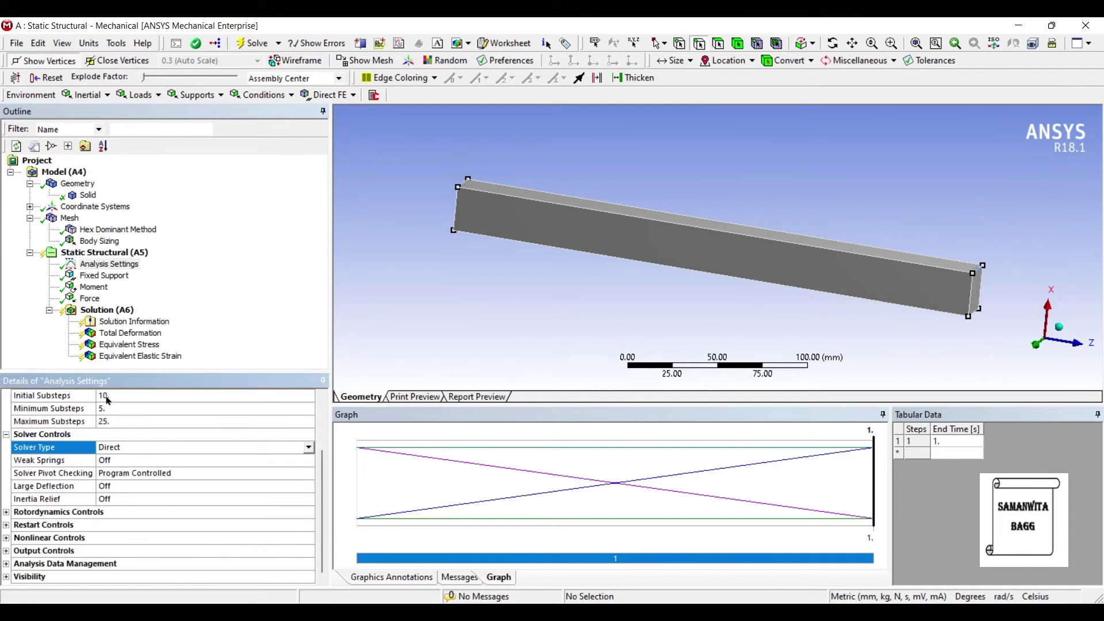
pyautogui.press('Tab')
pyautogui.press('Tab')
pyautogui.press('Tab')
pyautogui.hotkey('alt', 'Down')
pyautogui.press('Down')
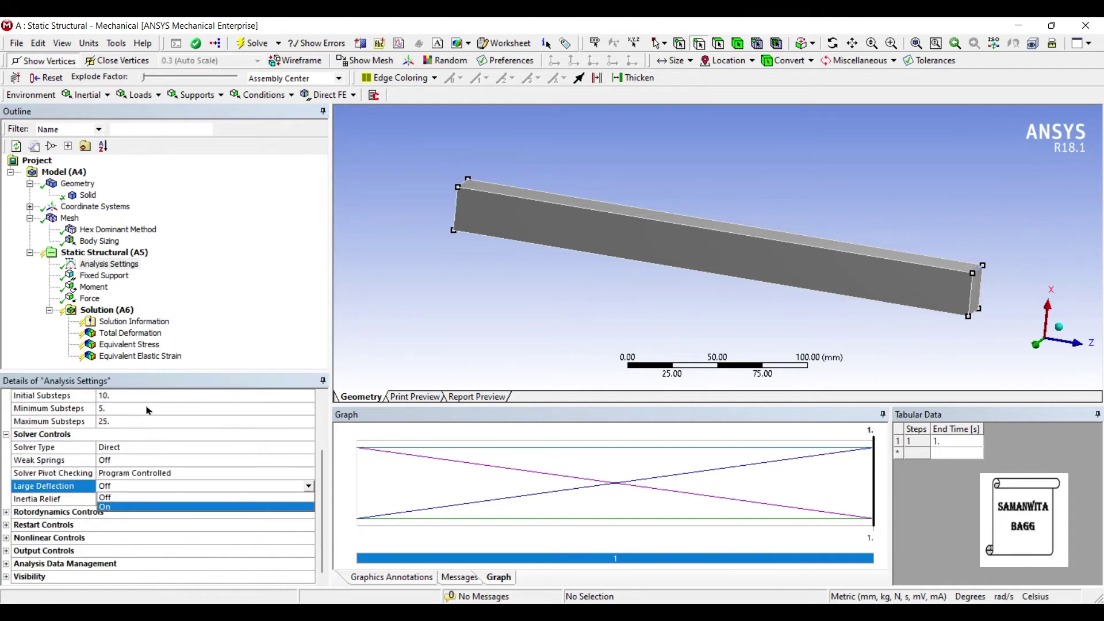
pyautogui.press('Return')
pyautogui.scroll(2, 150, 405)
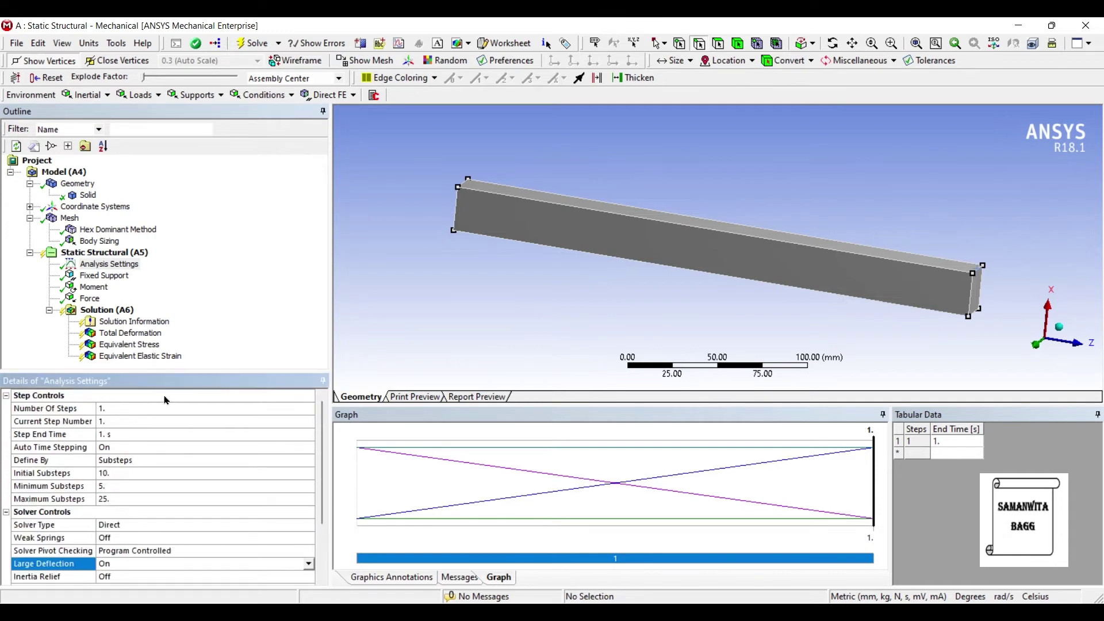
# Solve the analysis again with the modified step and solver controls.
pyautogui.click(107, 310)
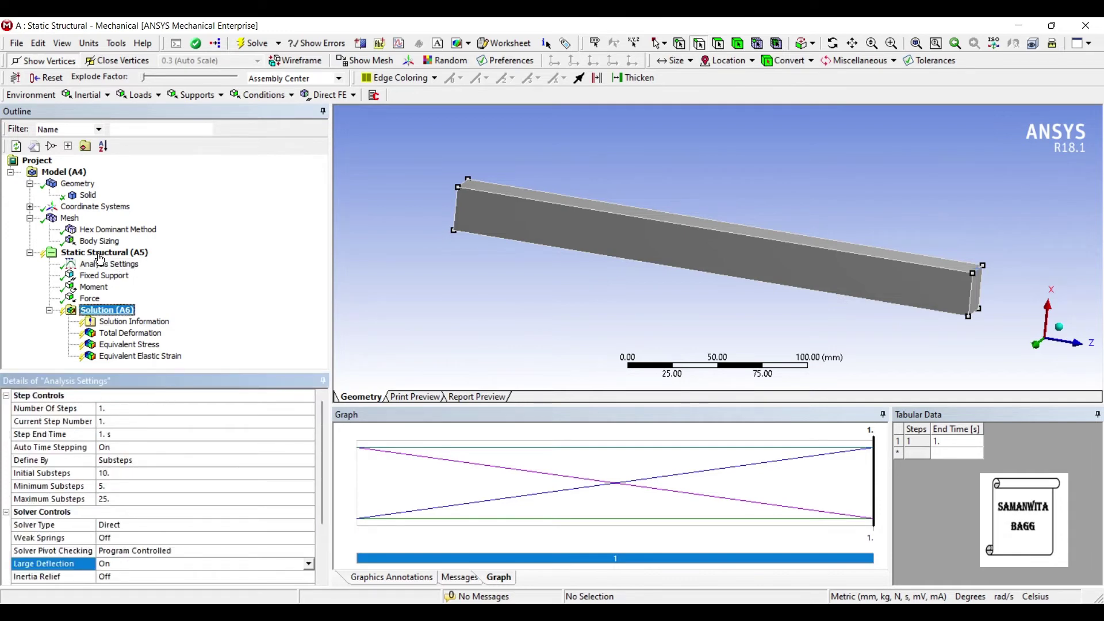
pyautogui.click(197, 43)
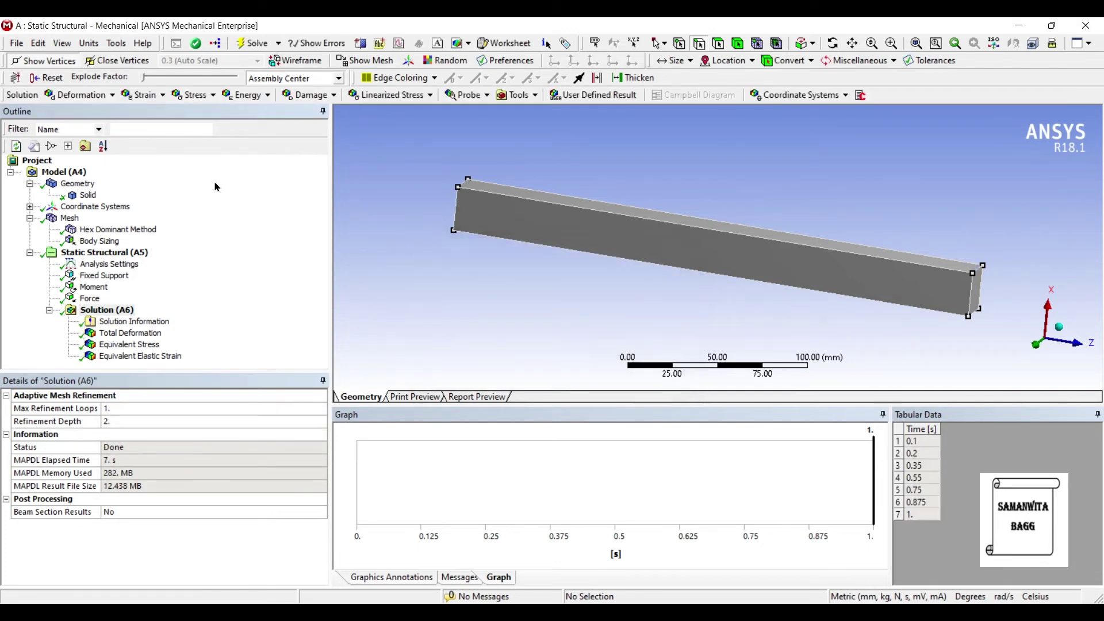
# Review the animated total deformation, equivalent stress and equivalent elastic strain results of the new solution.
pyautogui.click(130, 333)
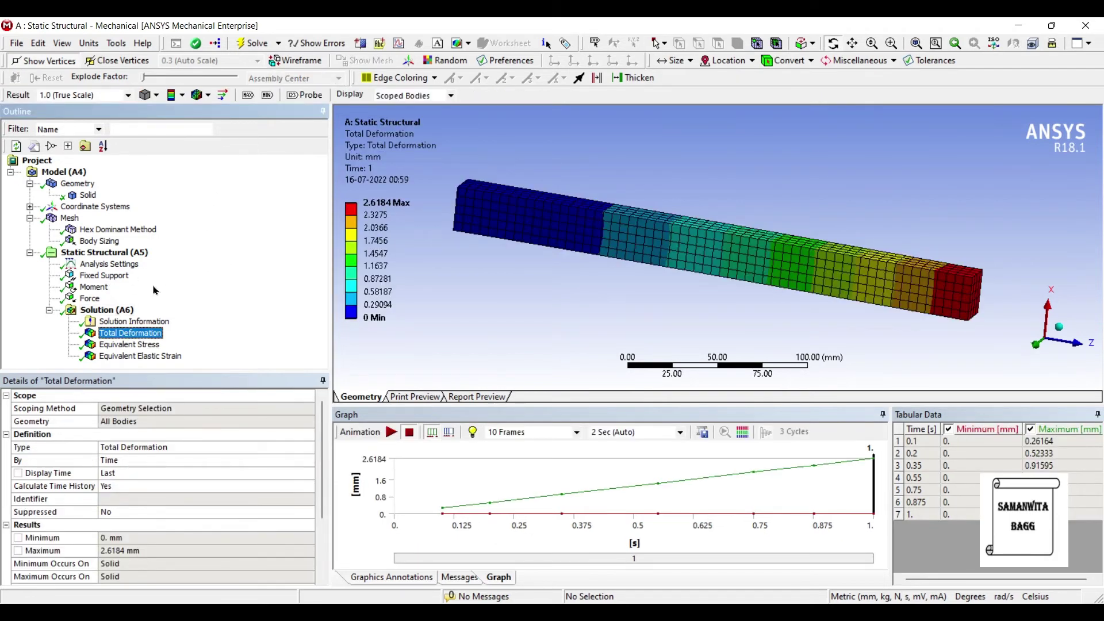
pyautogui.click(391, 432)
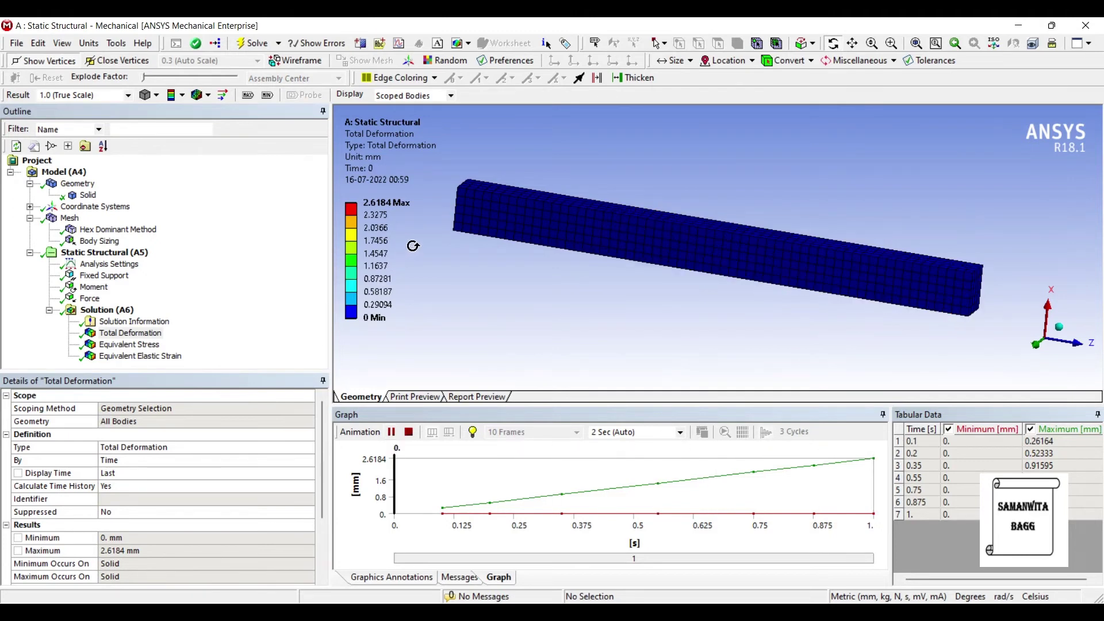
pyautogui.moveTo(571, 251); pyautogui.dragTo(571, 269)
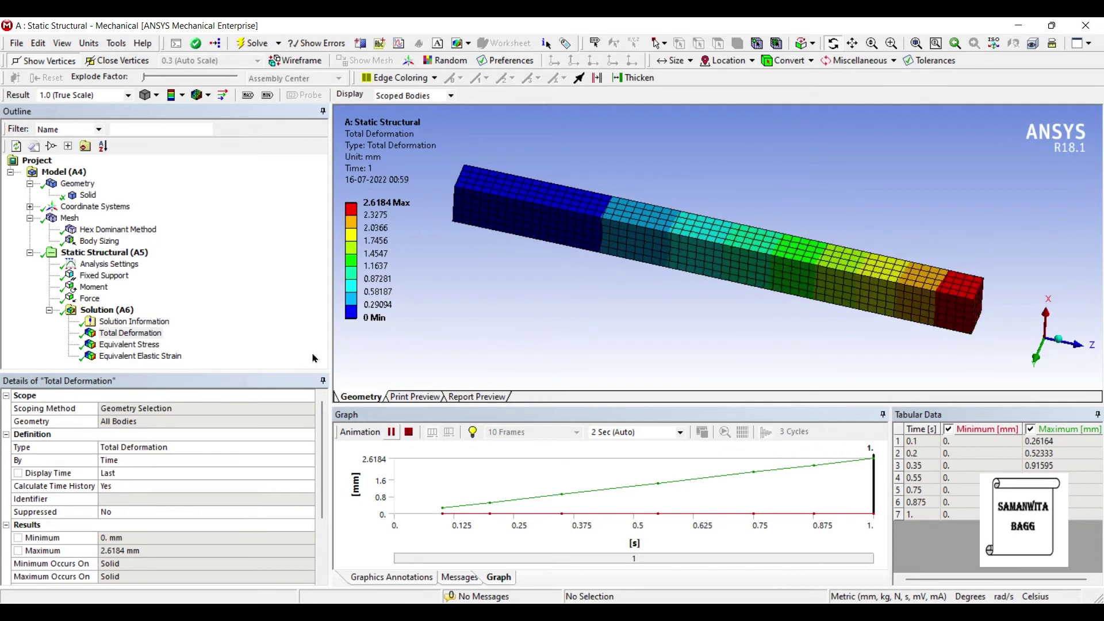
pyautogui.click(391, 432)
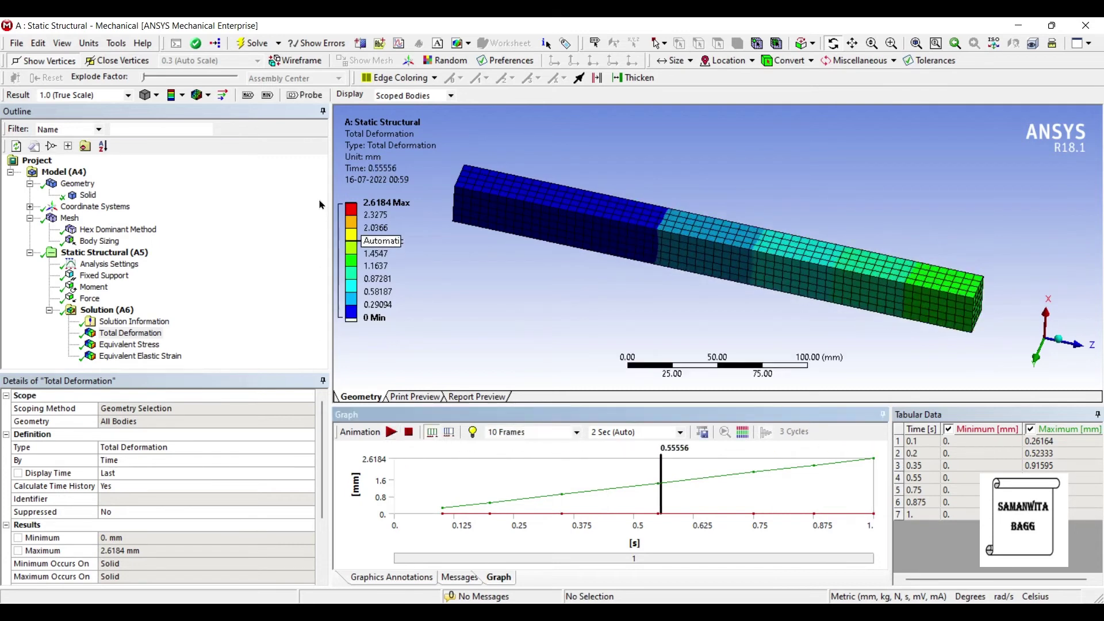
pyautogui.click(129, 345)
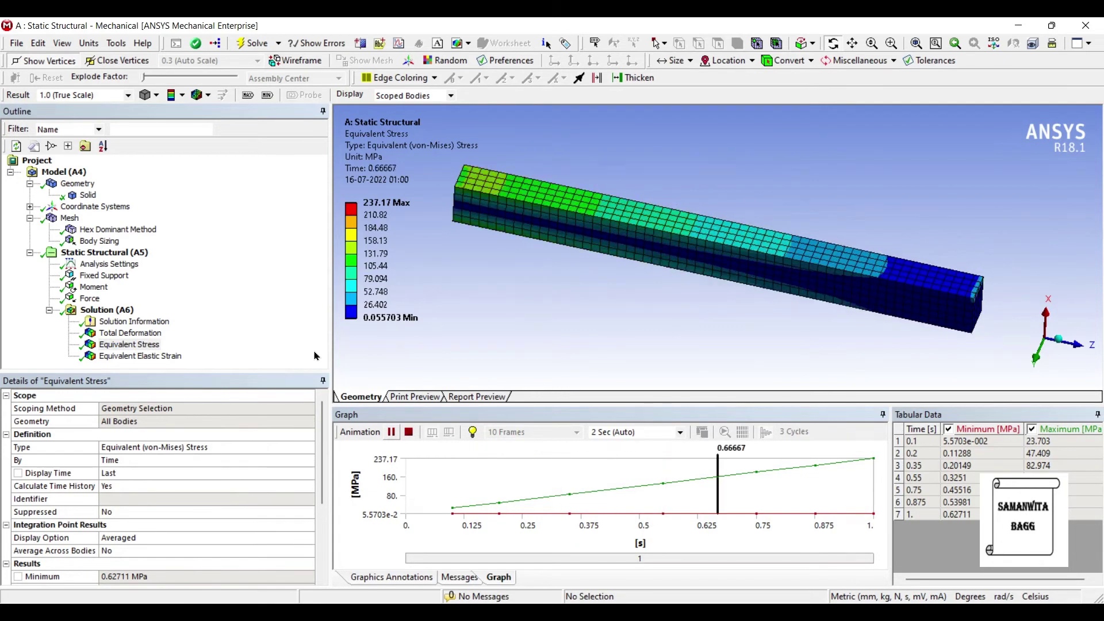
pyautogui.press('Down')
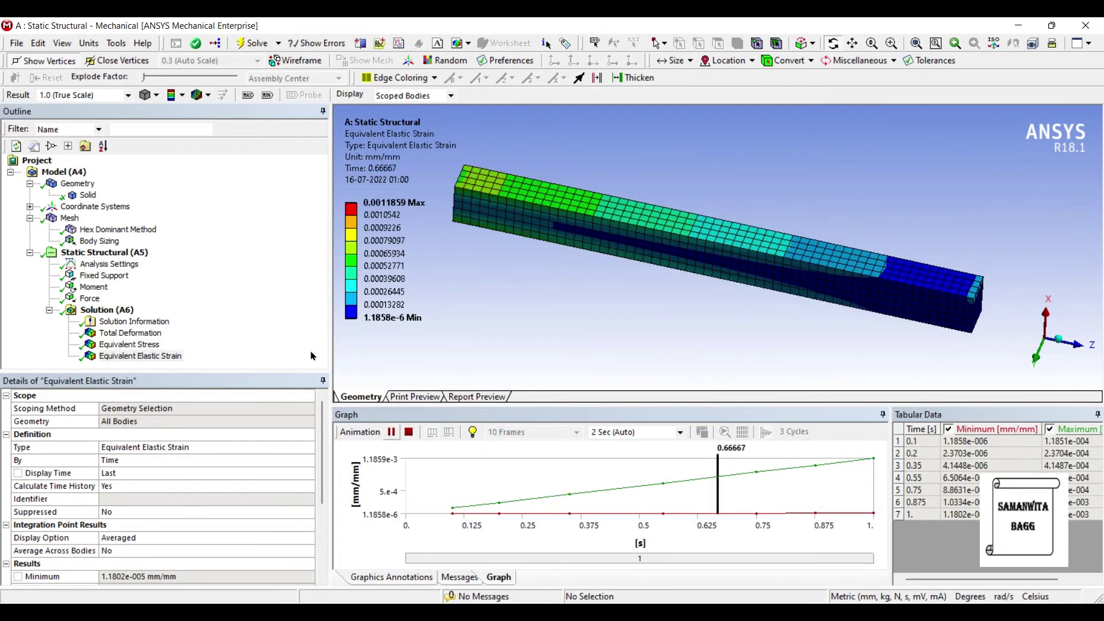
# Set the solution output in the solution information to Force Convergence to plot the force convergence curves.
pyautogui.click(107, 310)
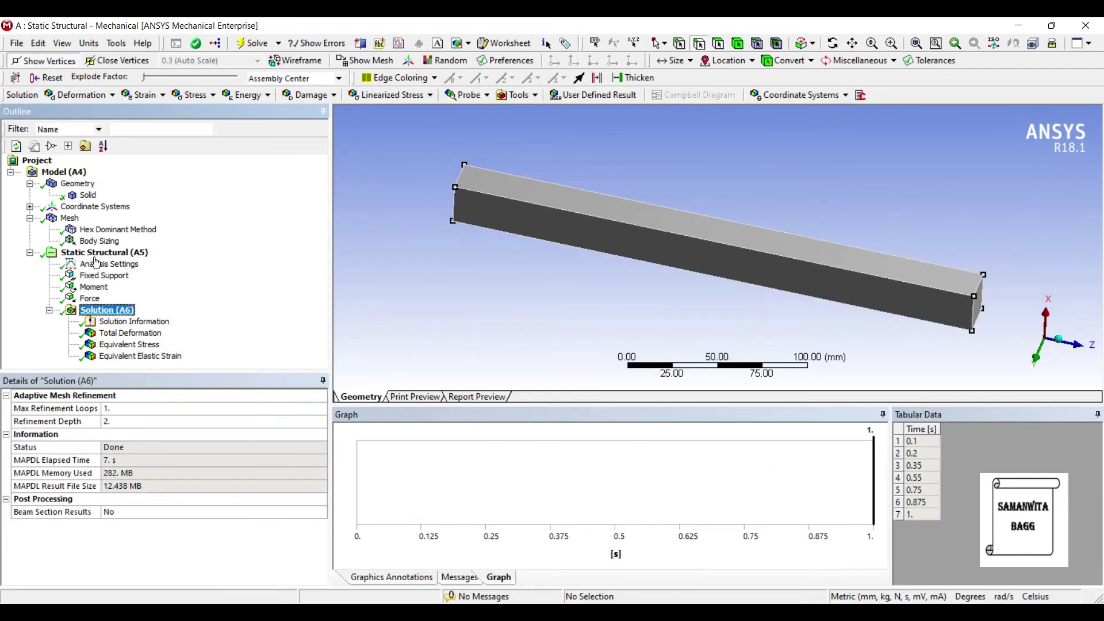
pyautogui.press('Down')
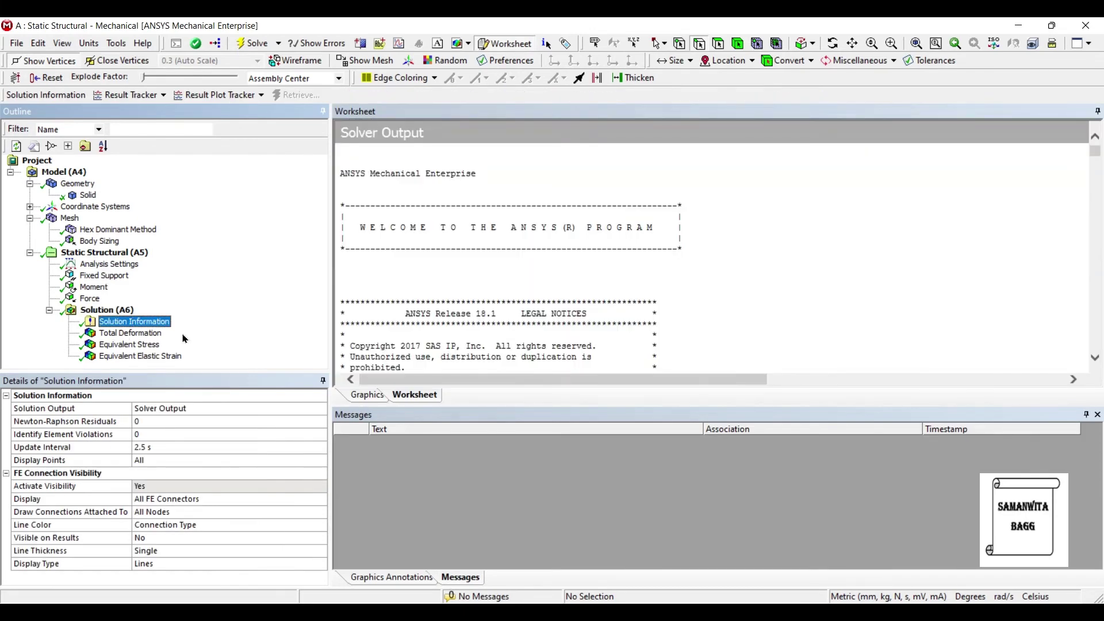
pyautogui.press('Tab')
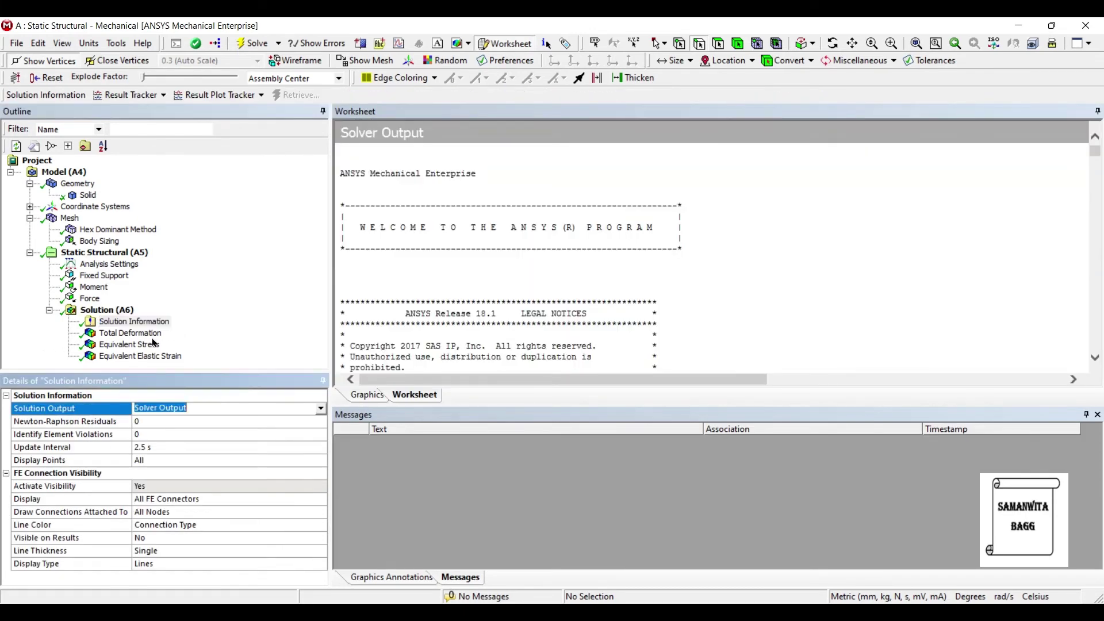
pyautogui.click(321, 409)
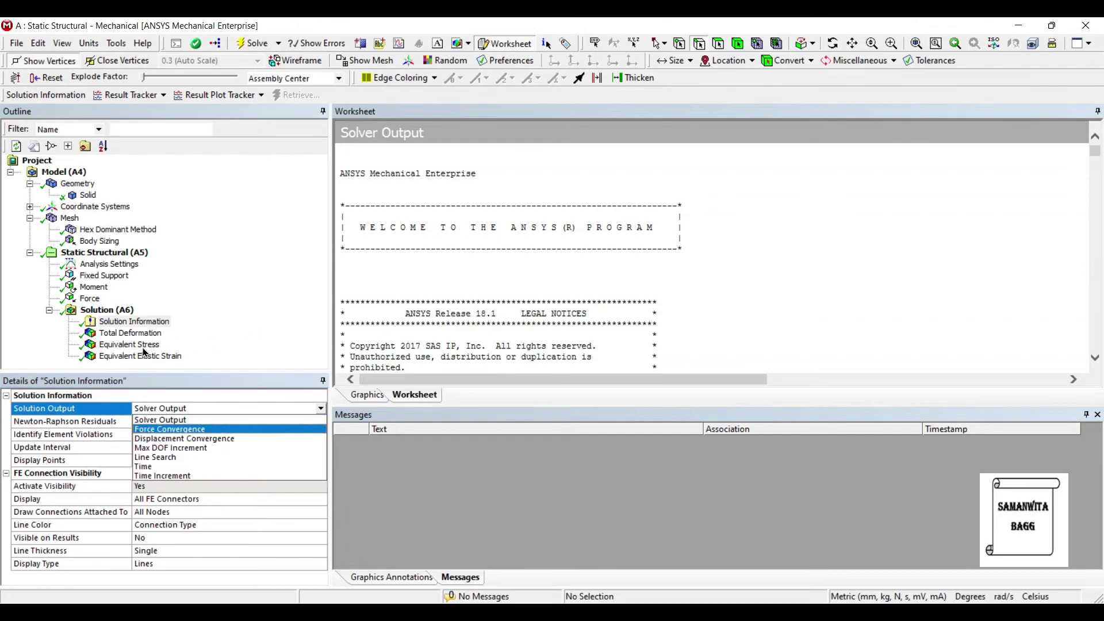
pyautogui.click(175, 428)
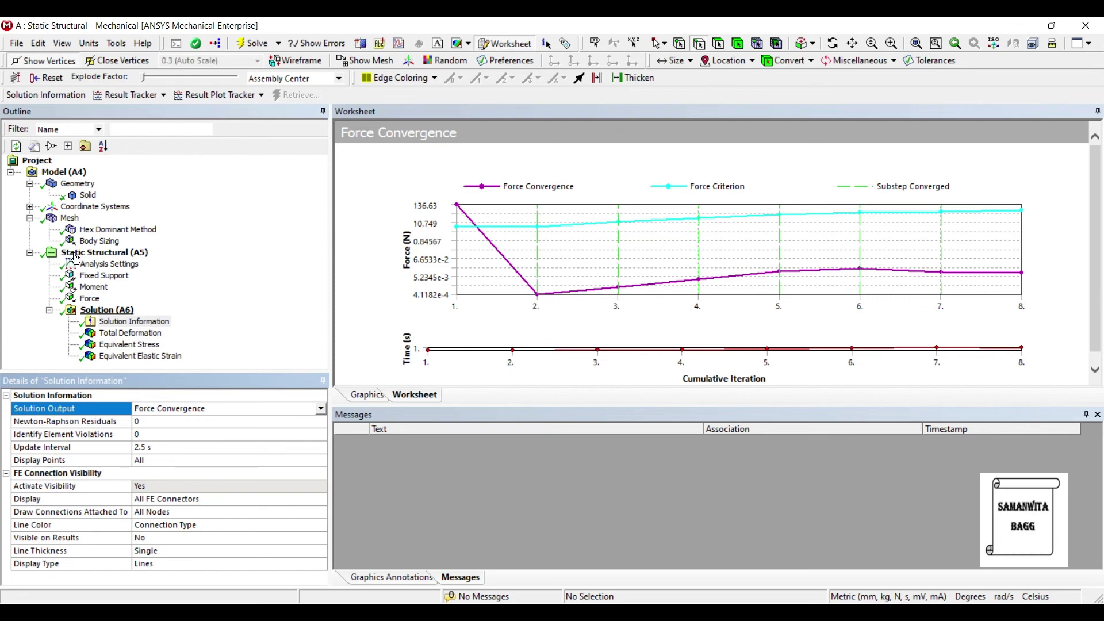
# Return to the total deformation result of the solution.
pyautogui.click(100, 333)
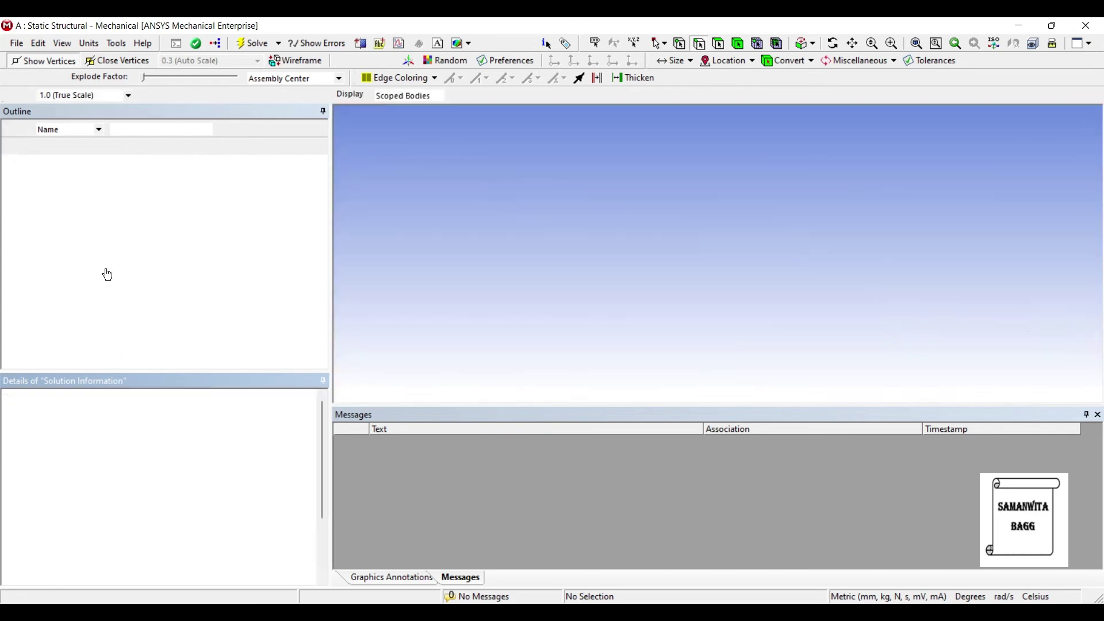